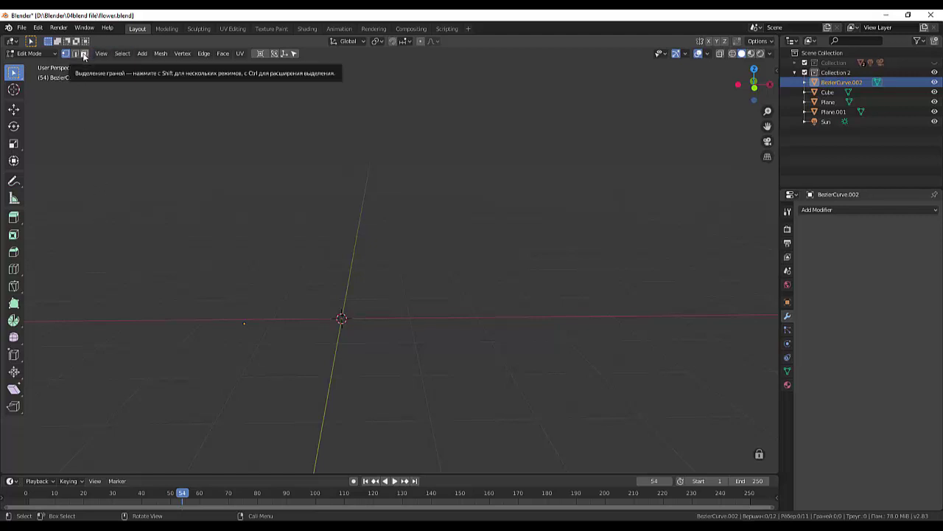
- Return BezierCurve.002 to Object Mode and bring up the Add > Curve menu
{"action": "left_click", "coordinate": [22, 56]}
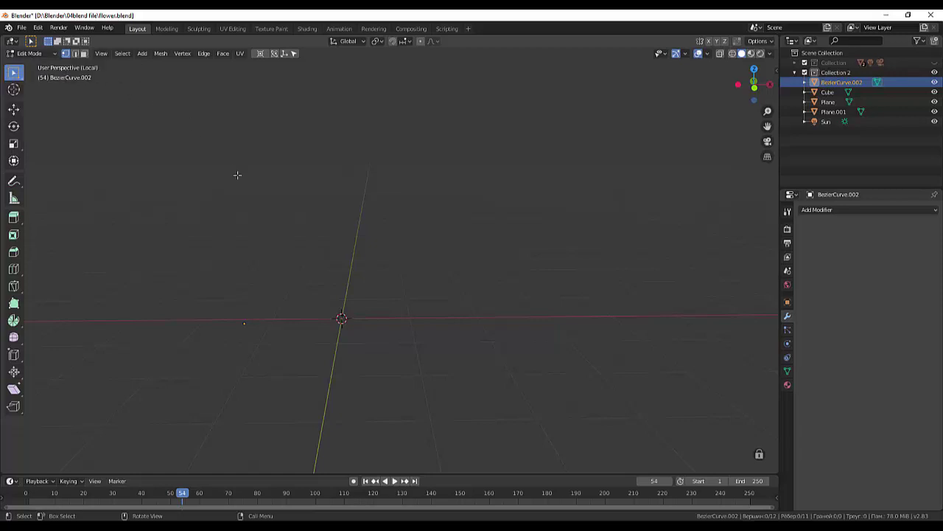
{"action": "key", "text": "shift+a"}
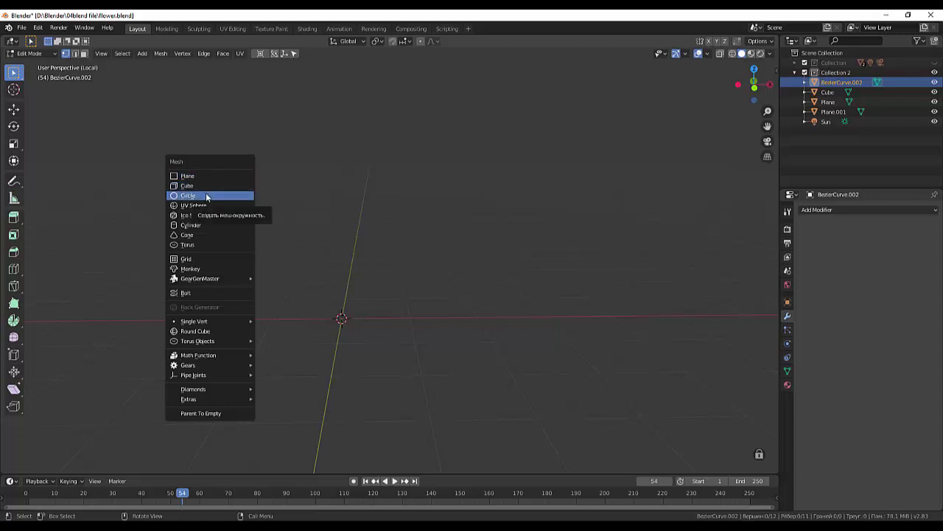
{"action": "left_click", "coordinate": [30, 53]}
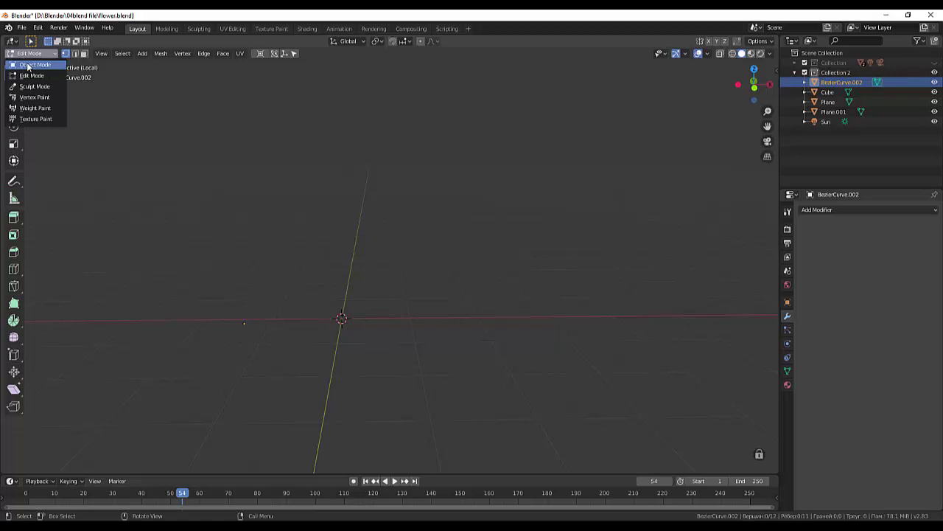
{"action": "left_click", "coordinate": [30, 65]}
{"action": "key", "text": "shift+a"}
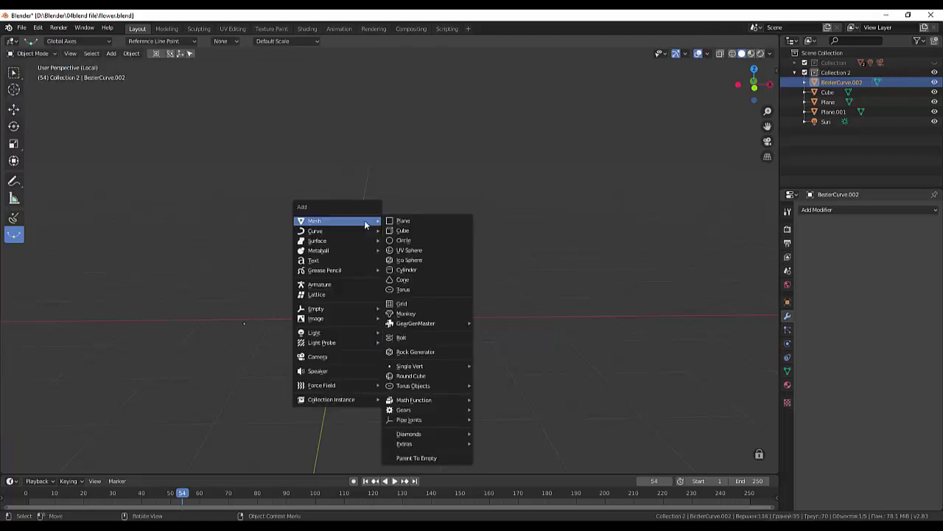
{"action": "mouse_move", "coordinate": [316, 231]}
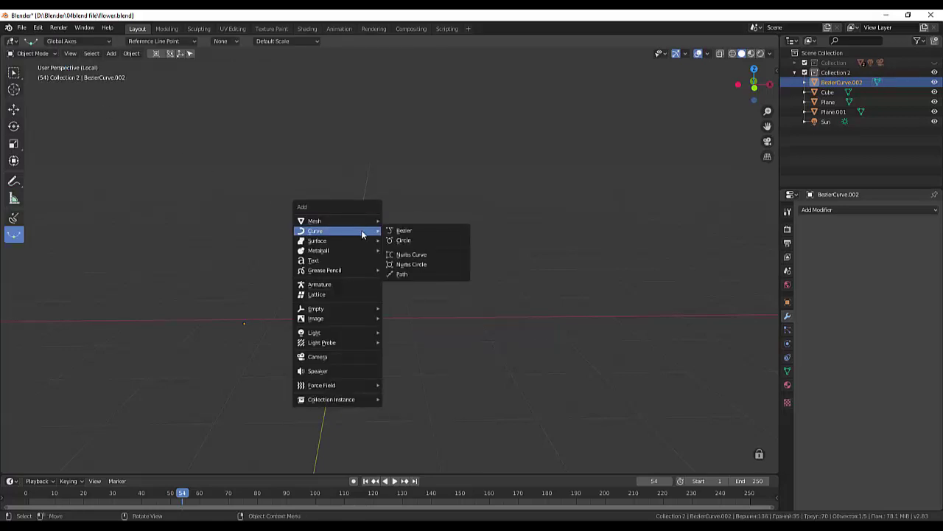
- Add a NURBS Path at the origin and rotate it 90° about Y to stand upright
{"action": "left_click", "coordinate": [408, 274]}
{"action": "middle_click_drag", "start_coordinate": [409, 278], "coordinate": [389, 253]}
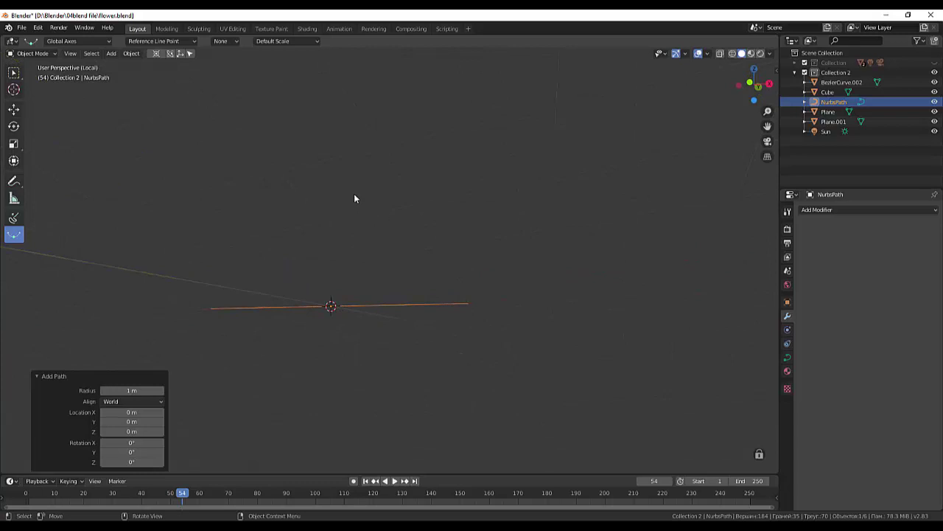
{"action": "type", "text": "r"}
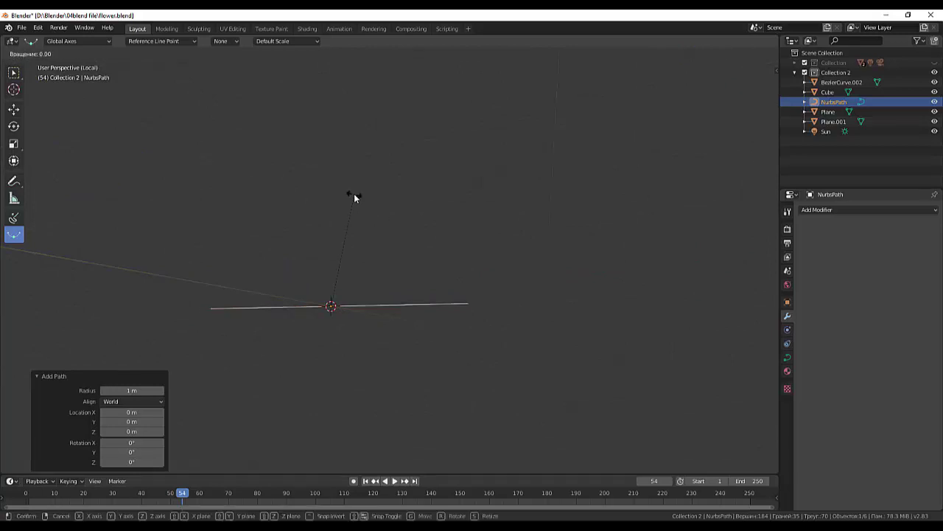
{"action": "type", "text": "y90"}
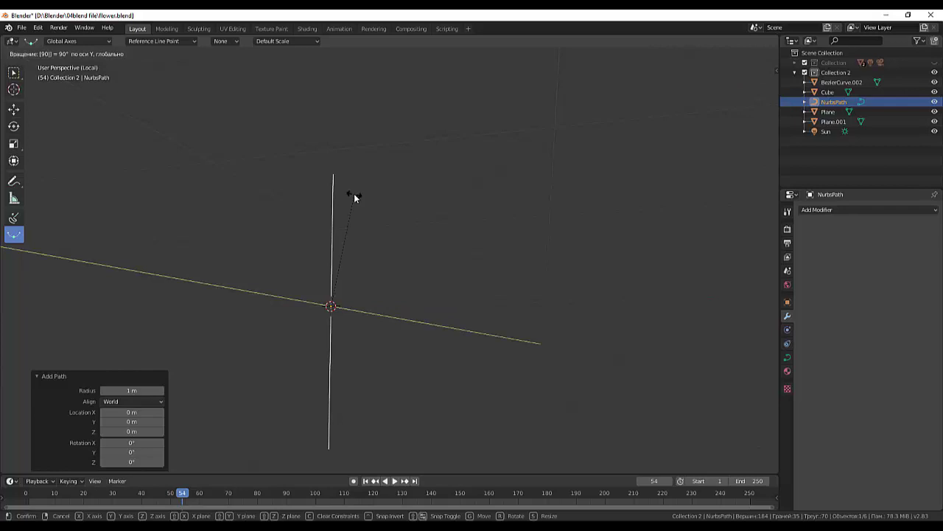
{"action": "key", "text": "Return"}
{"action": "middle_click_drag", "start_coordinate": [354, 194], "coordinate": [380, 226]}
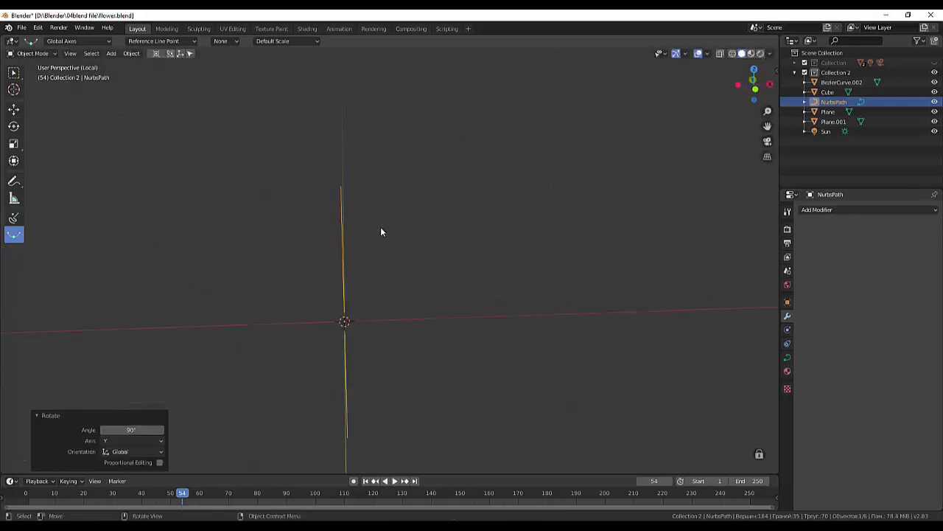
{"action": "left_click", "coordinate": [32, 53]}
- In Edit Mode and Right view, move the first control point right of the axis
{"action": "left_click", "coordinate": [32, 76]}
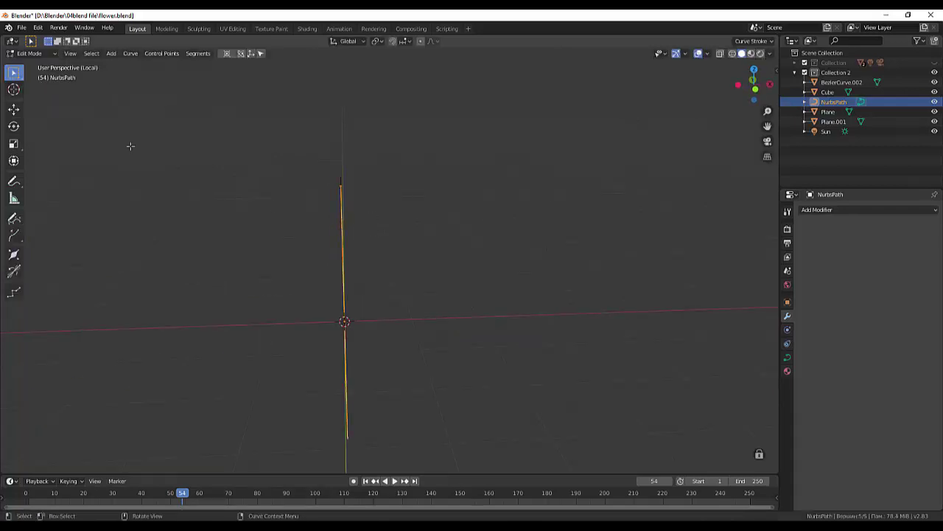
{"action": "left_click", "coordinate": [344, 257]}
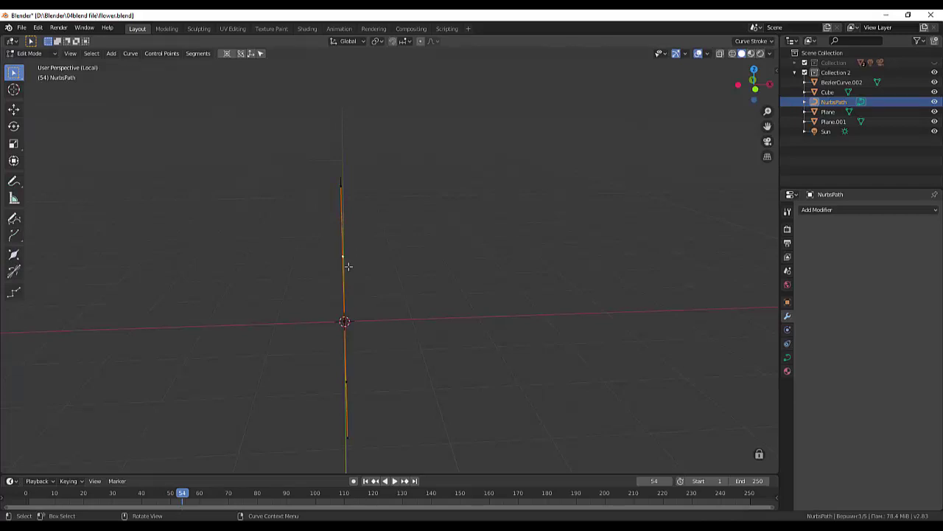
{"action": "key", "text": "KP_3"}
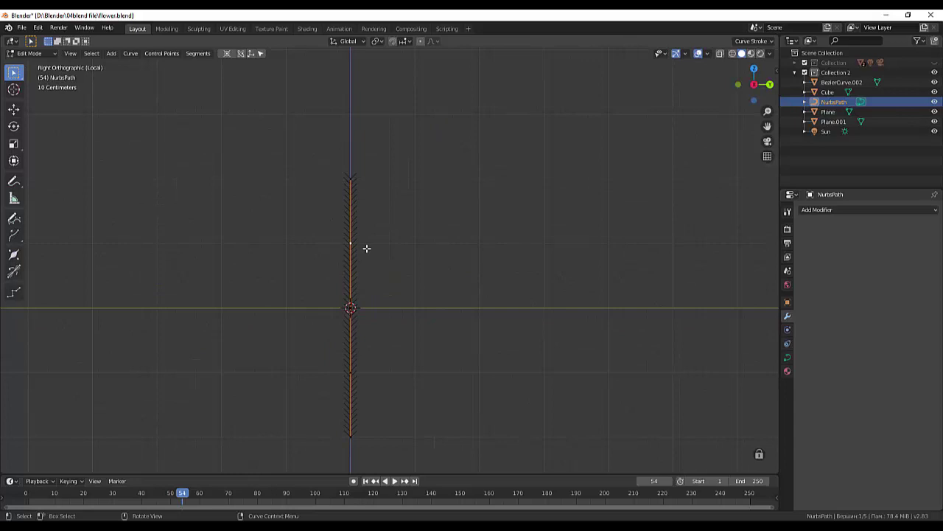
{"action": "key", "text": "g"}
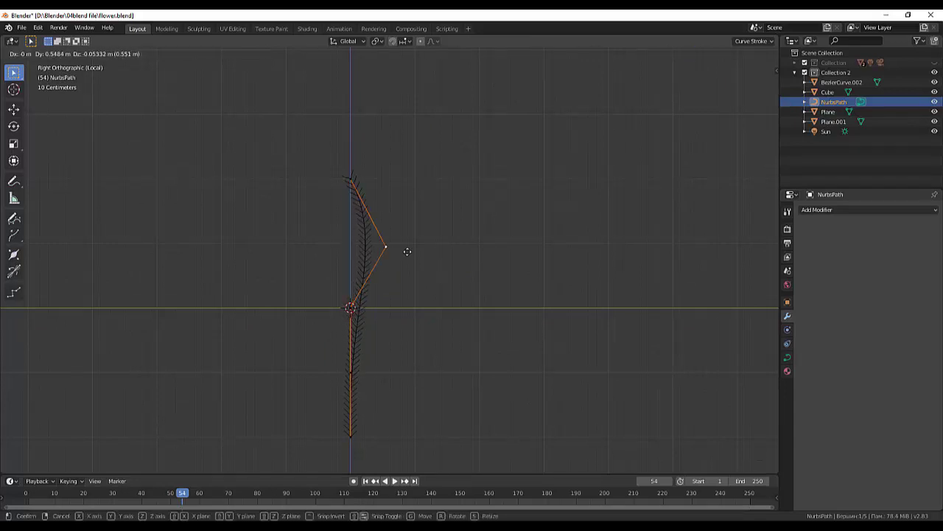
{"action": "left_click", "coordinate": [404, 254]}
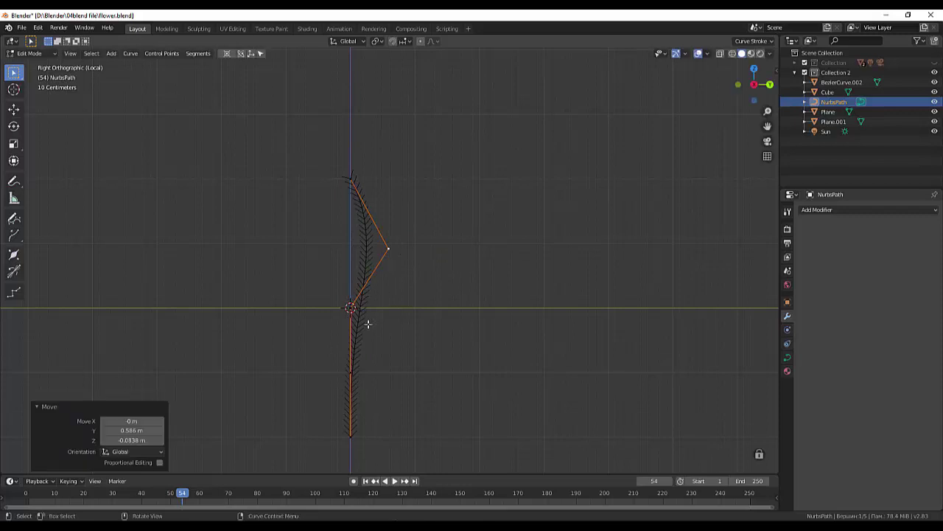
- Pull the lower point far right to widen the bulge and drop the top point into a rim
{"action": "left_click", "coordinate": [351, 373]}
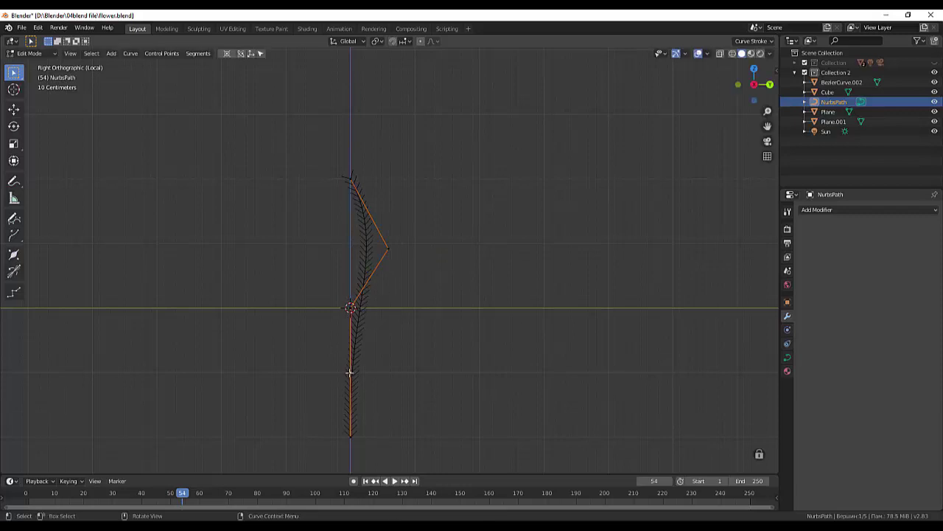
{"action": "key", "text": "g"}
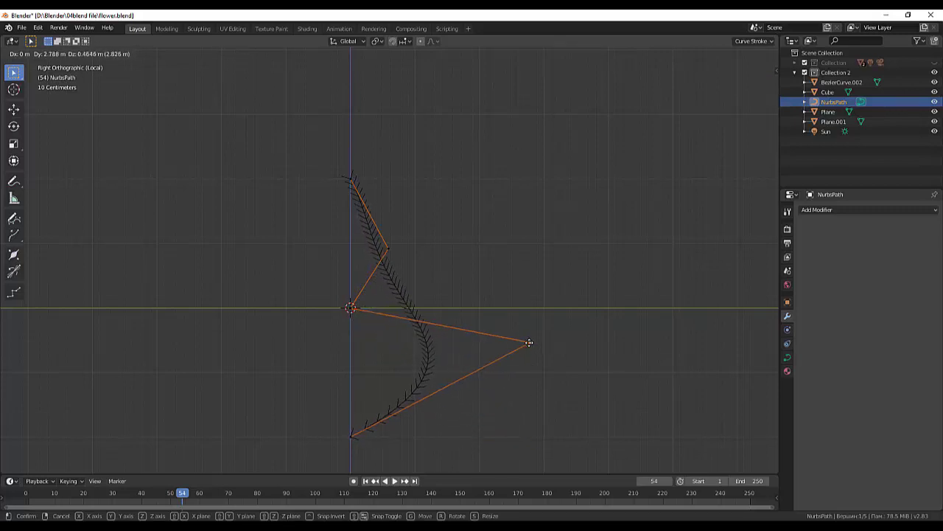
{"action": "left_click", "coordinate": [530, 343]}
{"action": "left_click", "coordinate": [350, 180]}
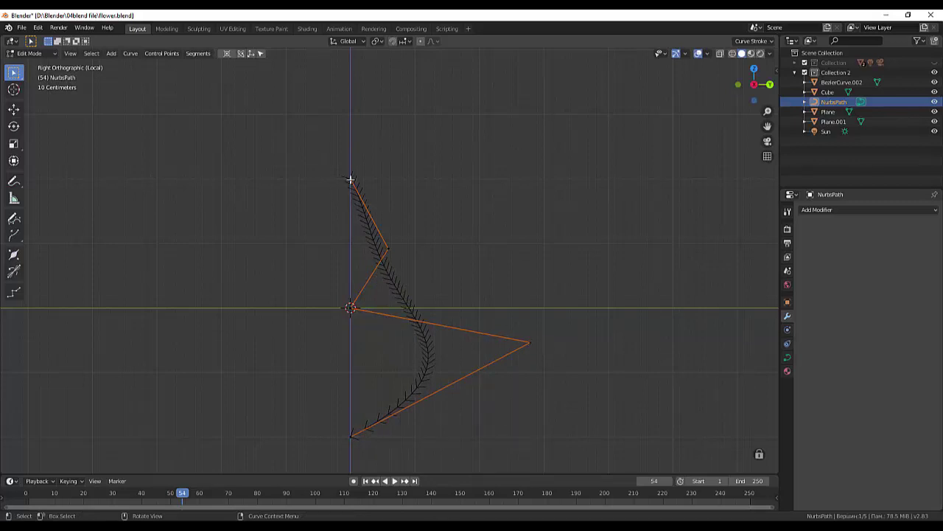
{"action": "key", "text": "g"}
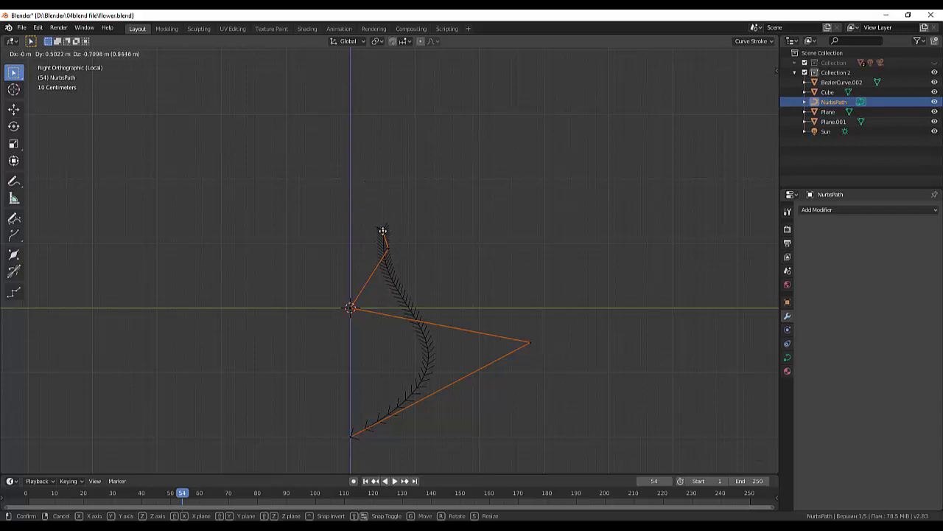
{"action": "left_click", "coordinate": [401, 235]}
- Pull the point below the top inward to narrow the neck, then select the far-right and bottom points
{"action": "left_click", "coordinate": [390, 250]}
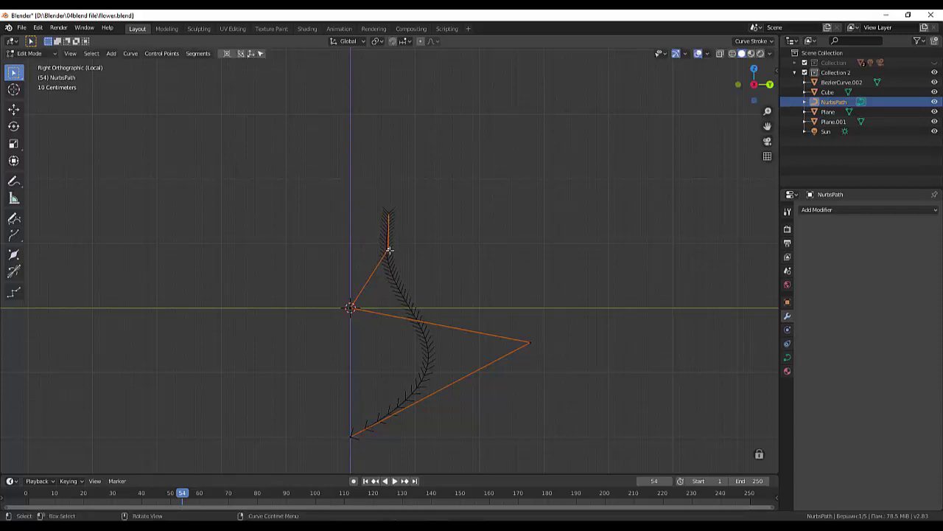
{"action": "key", "text": "g"}
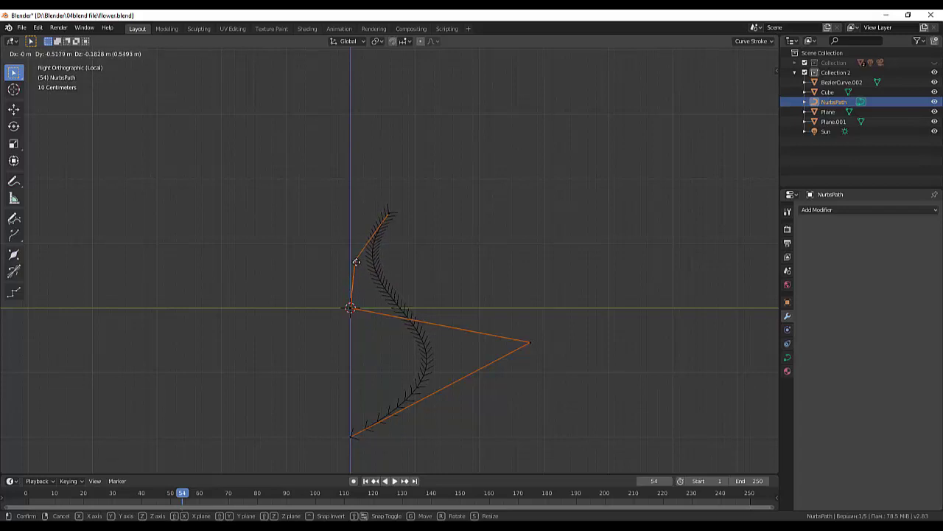
{"action": "left_click", "coordinate": [356, 262]}
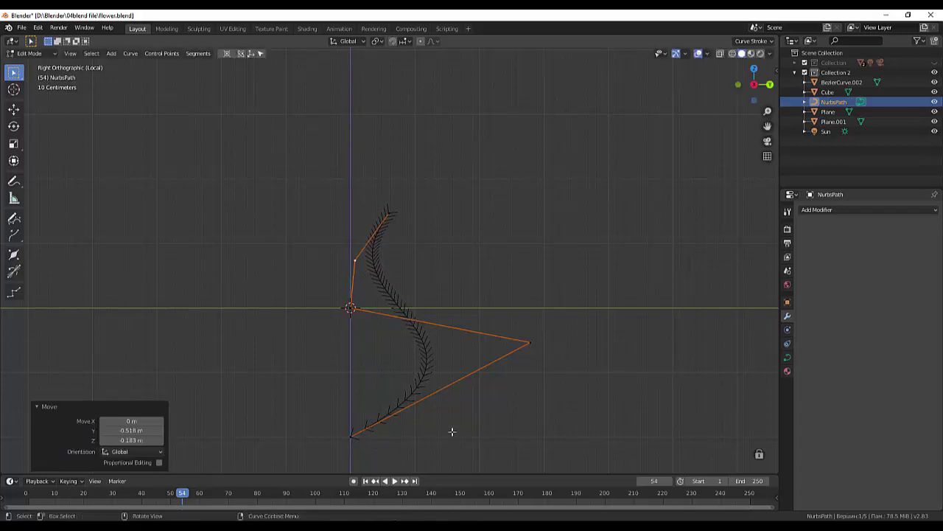
{"action": "left_click", "coordinate": [531, 342]}
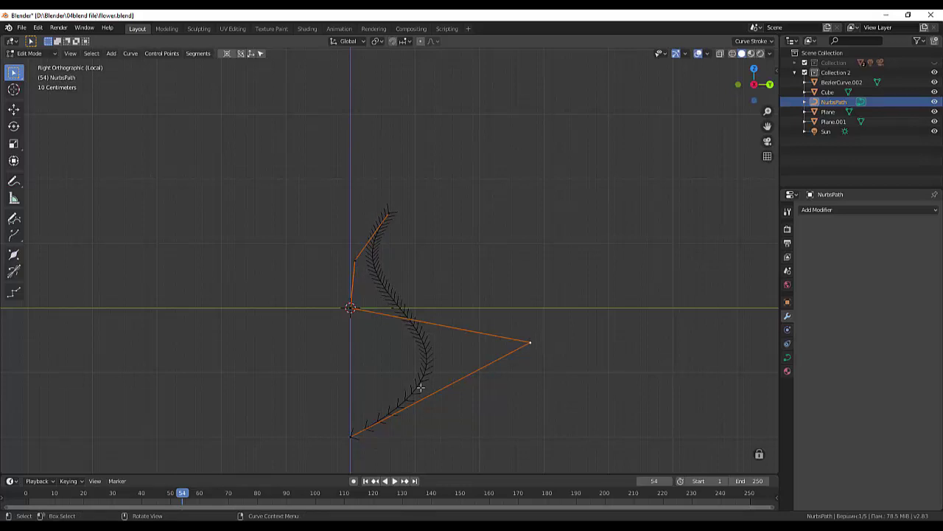
{"action": "left_click", "coordinate": [353, 434], "text": "shift"}
- Subdivide the segment between the selected points and place the new point low to round the base
{"action": "right_click", "coordinate": [433, 397]}
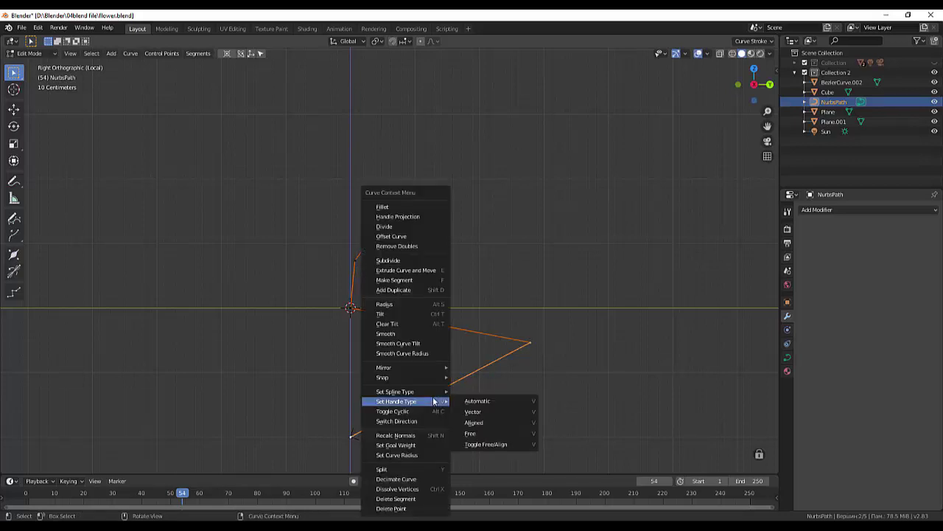
{"action": "left_click", "coordinate": [397, 261]}
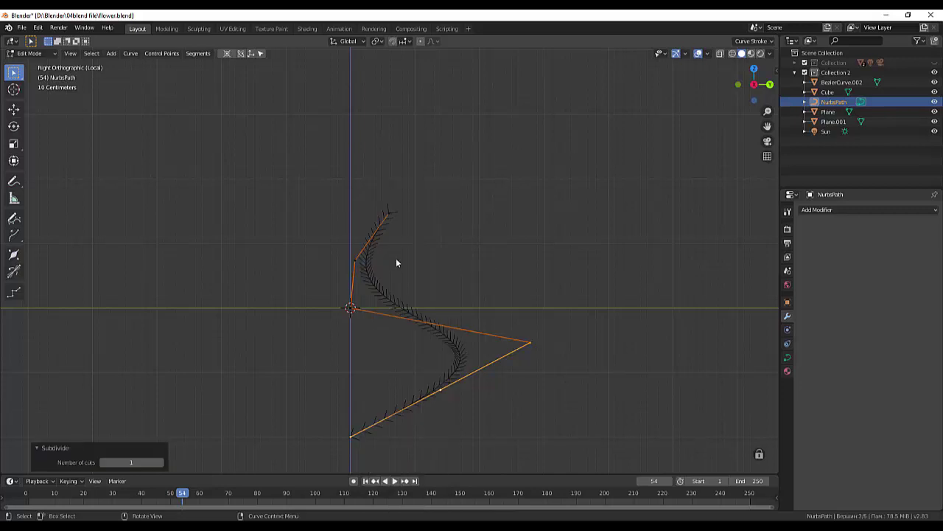
{"action": "left_click", "coordinate": [442, 389]}
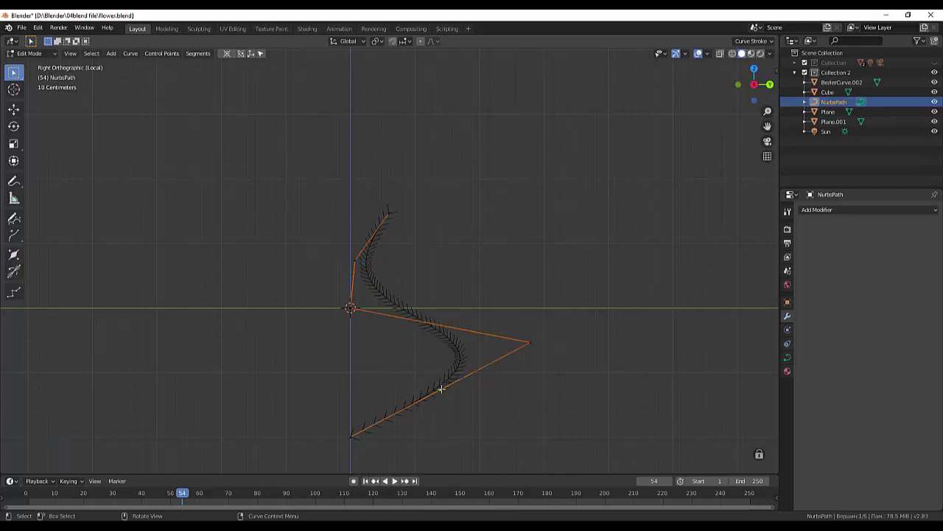
{"action": "key", "text": "g"}
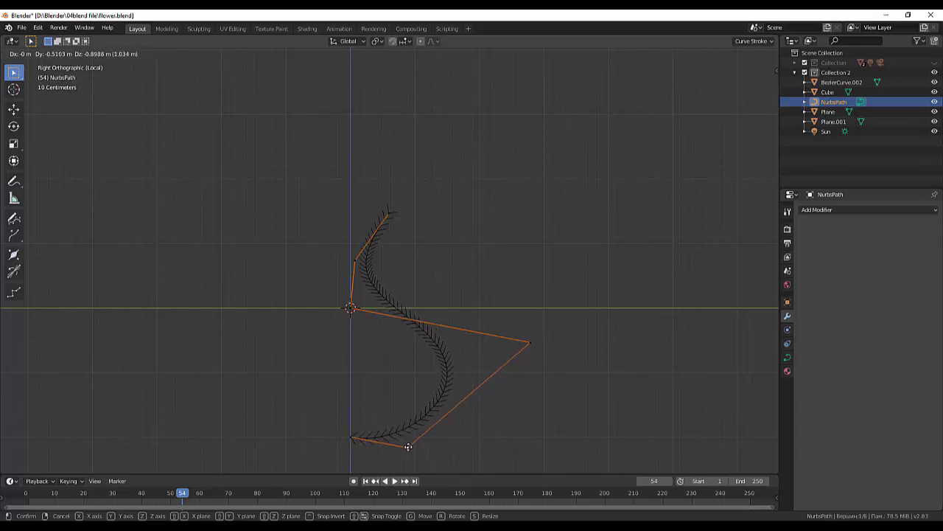
{"action": "left_click", "coordinate": [408, 446]}
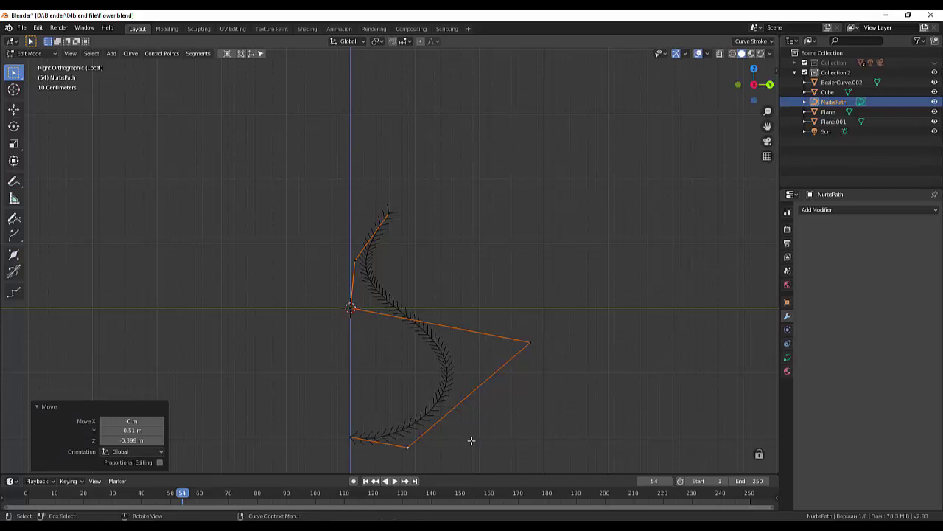
- Reposition the far-right control point of the vase profile
{"action": "left_click", "coordinate": [530, 341]}
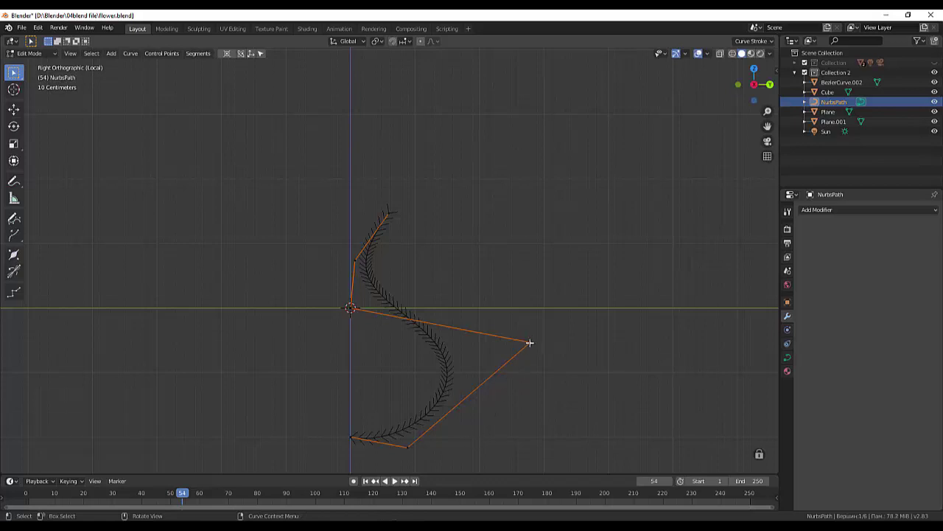
{"action": "key", "text": "g"}
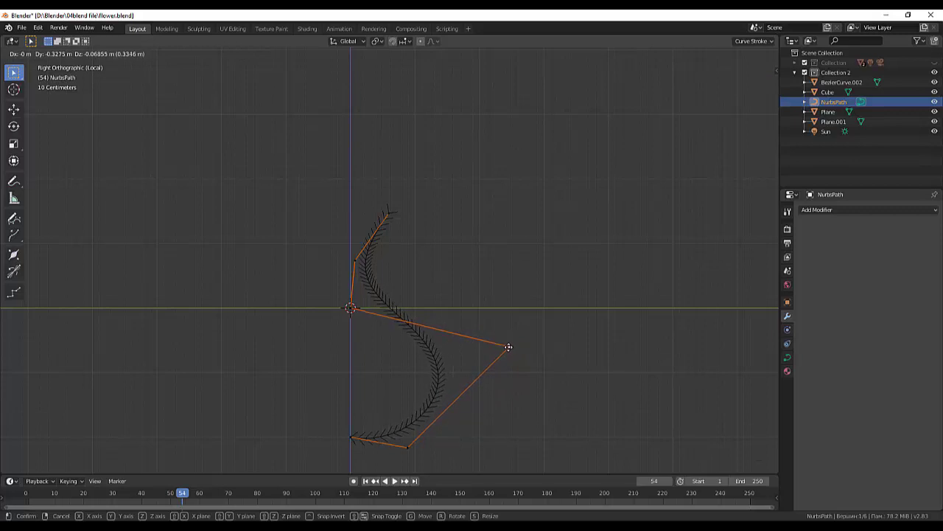
{"action": "left_click", "coordinate": [507, 346]}
{"action": "left_click", "coordinate": [568, 346]}
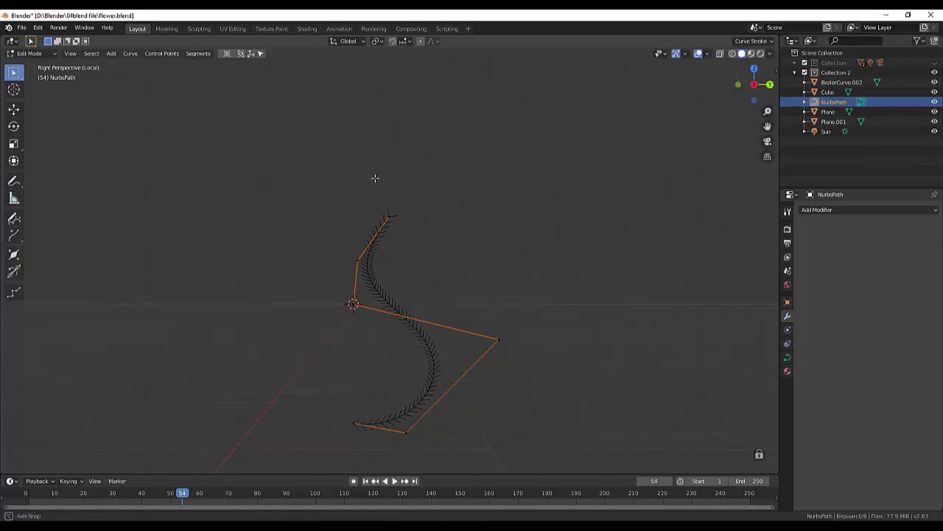
{"action": "middle_click_drag", "start_coordinate": [374, 189], "coordinate": [378, 190]}
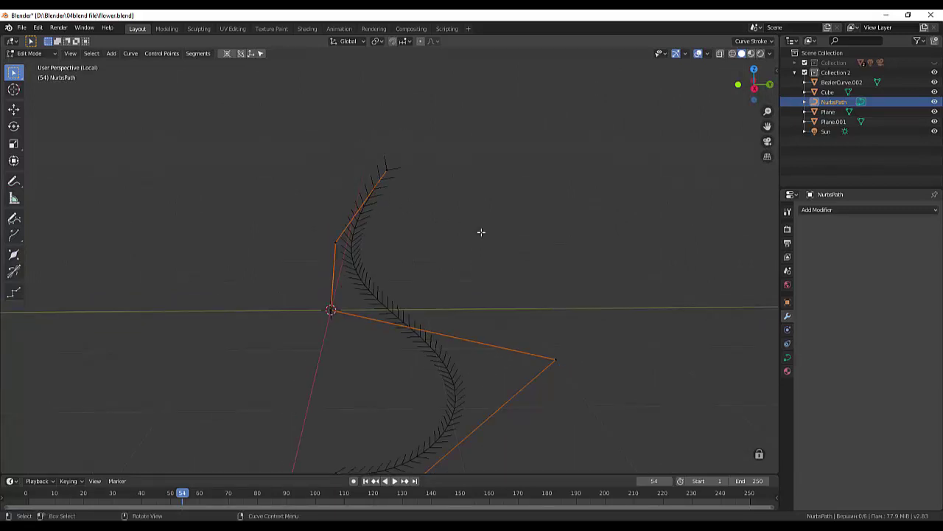
{"action": "middle_click_drag", "start_coordinate": [482, 205], "coordinate": [482, 200]}
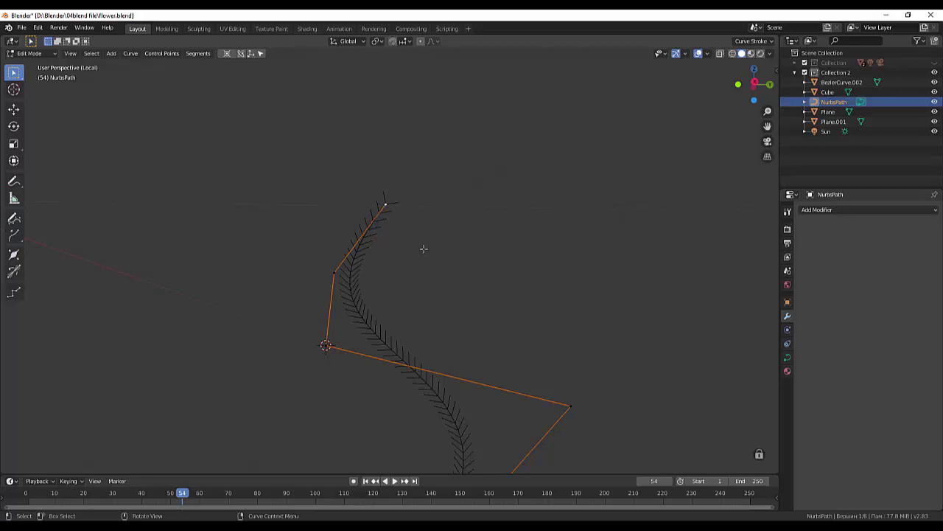
{"action": "scroll", "coordinate": [424, 249], "scroll_direction": "down", "scroll_amount": 4}
{"action": "scroll", "coordinate": [424, 248], "scroll_direction": "down", "scroll_amount": 2}
{"action": "middle_click_drag", "start_coordinate": [423, 248], "coordinate": [414, 275]}
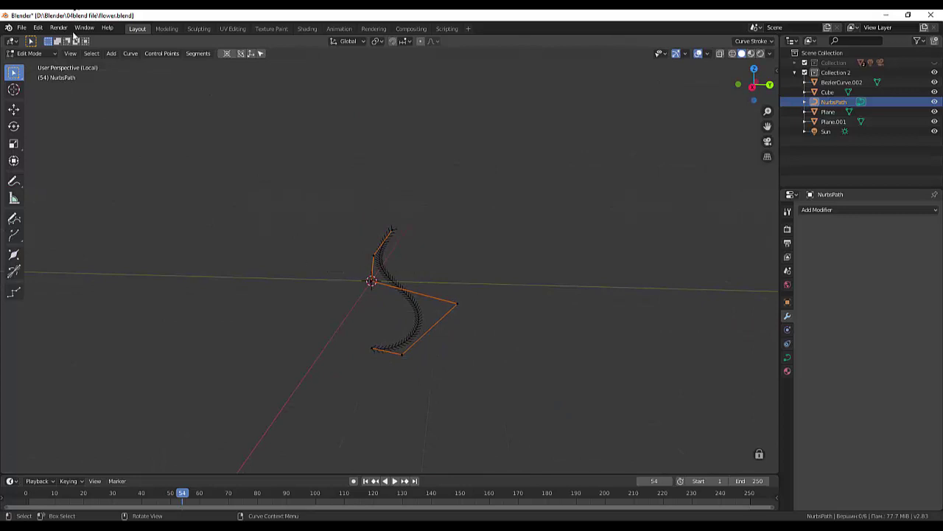
- Return the NurbsPath to Object Mode and orbit to view it from another angle
{"action": "left_click", "coordinate": [22, 55]}
{"action": "left_click", "coordinate": [26, 63]}
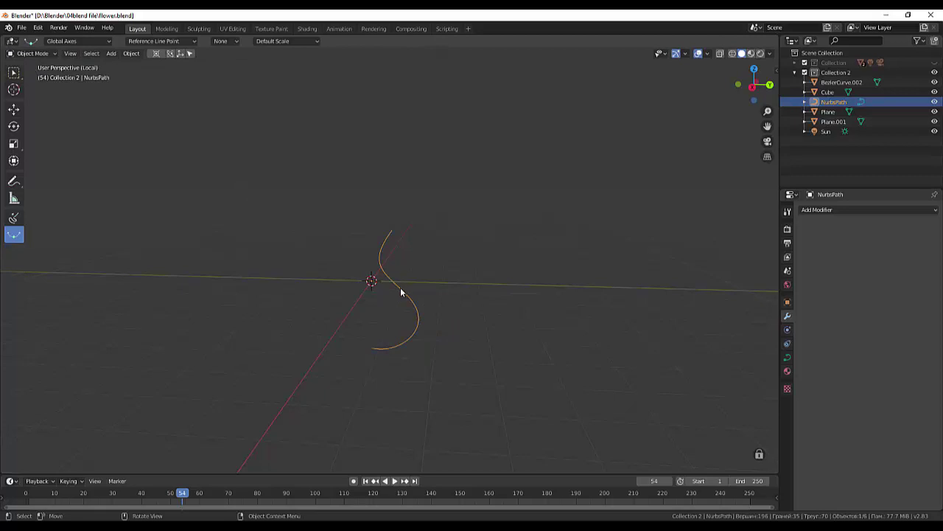
{"action": "left_click", "coordinate": [22, 53]}
{"action": "left_click", "coordinate": [22, 65]}
{"action": "middle_click_drag", "start_coordinate": [569, 314], "coordinate": [583, 301]}
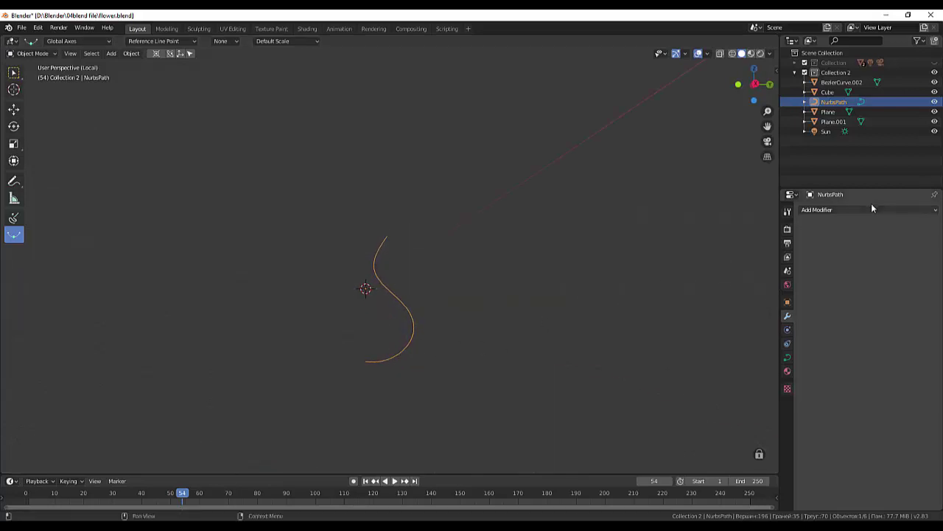
- Add a Screw modifier with its axis set to X to revolve the profile
{"action": "left_click", "coordinate": [812, 211]}
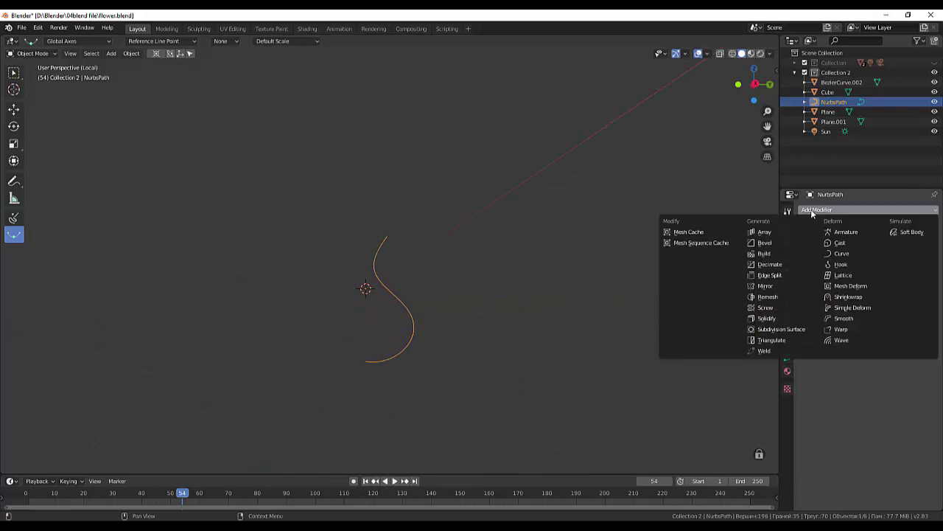
{"action": "left_click", "coordinate": [774, 308]}
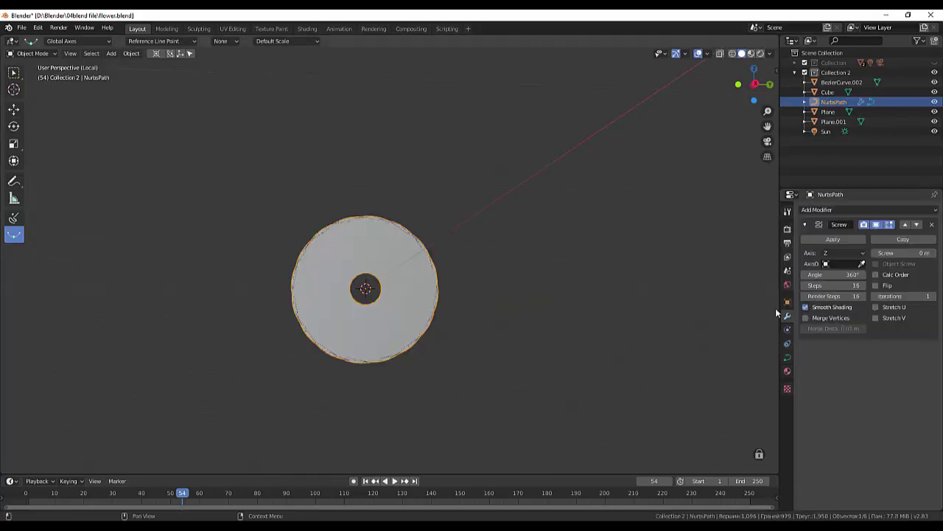
{"action": "left_click", "coordinate": [837, 253]}
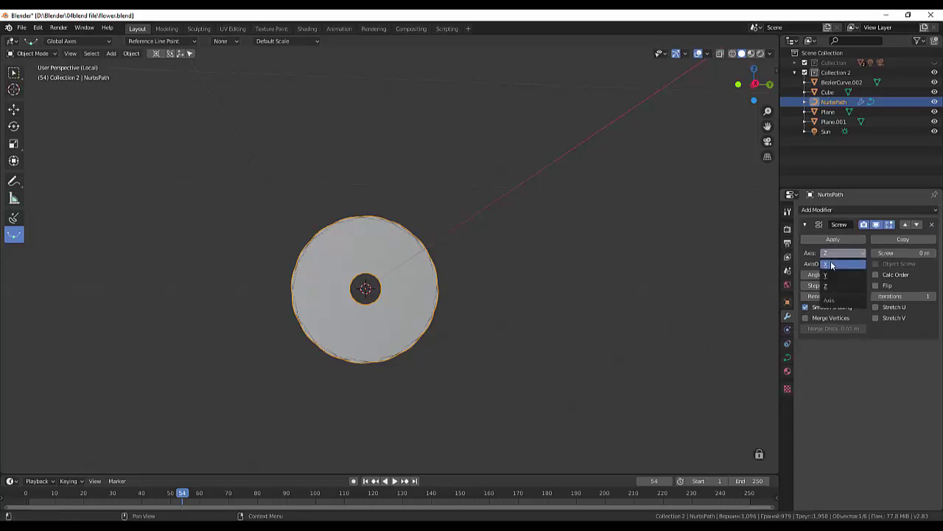
{"action": "left_click", "coordinate": [830, 263]}
{"action": "middle_click_drag", "start_coordinate": [589, 280], "coordinate": [595, 287]}
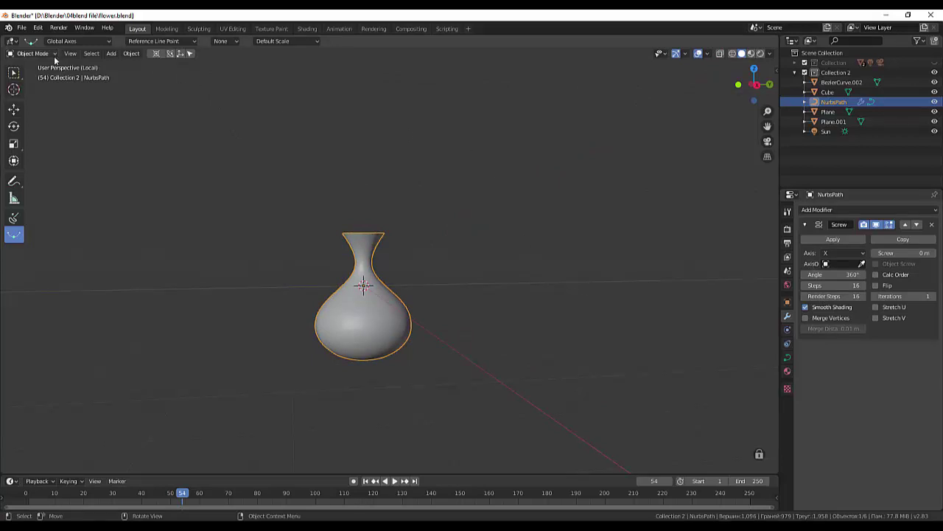
- In Edit Mode, move a neck point and lower the top point −0.467 m Z to flare the rim
{"action": "left_click", "coordinate": [33, 53]}
{"action": "left_click", "coordinate": [34, 76]}
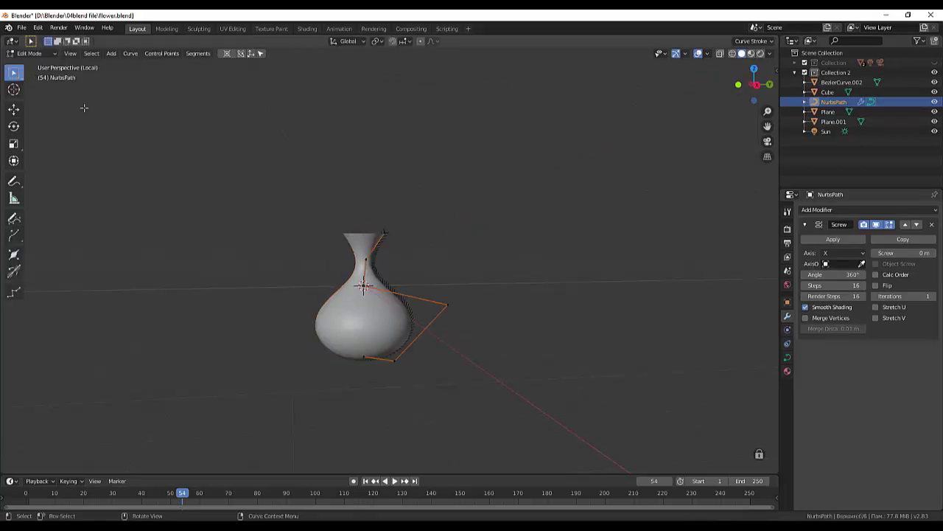
{"action": "scroll", "coordinate": [362, 283], "scroll_direction": "up", "scroll_amount": 2}
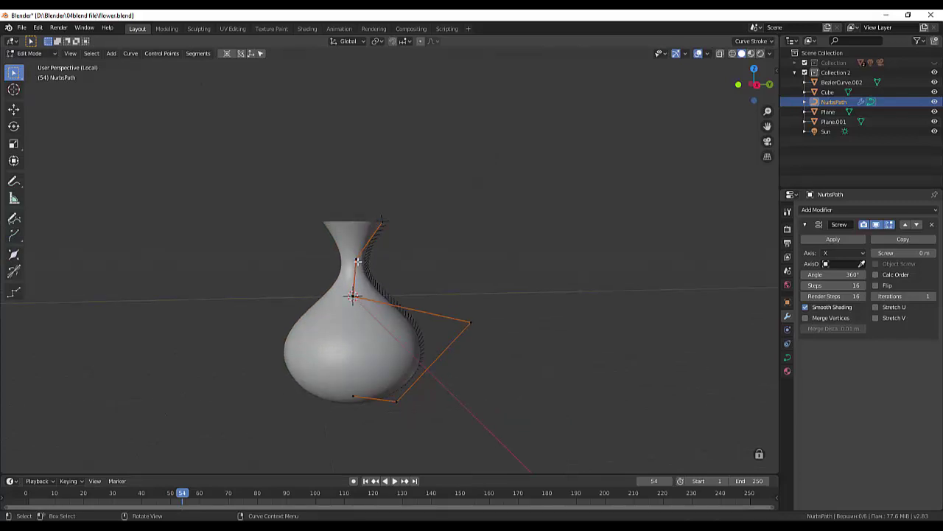
{"action": "left_click_drag", "start_coordinate": [356, 259], "coordinate": [369, 264]}
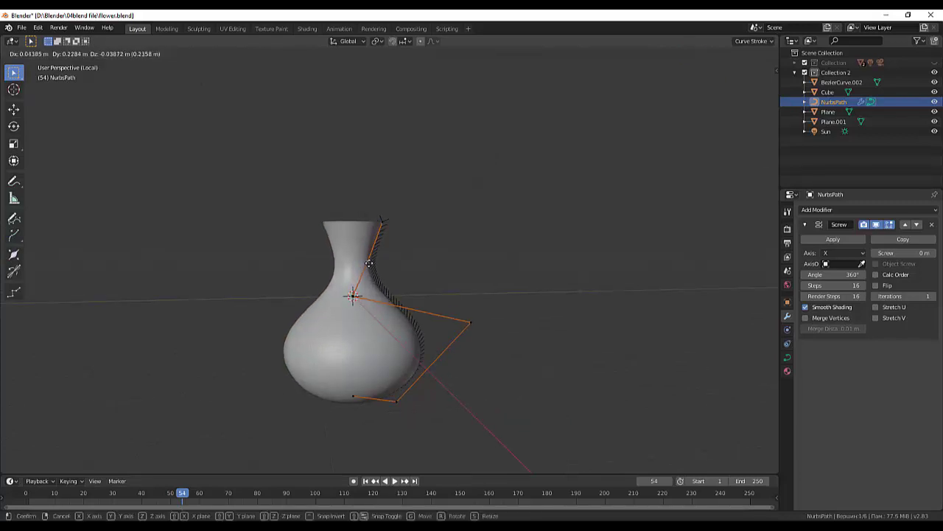
{"action": "left_click_drag", "start_coordinate": [369, 263], "coordinate": [369, 261]}
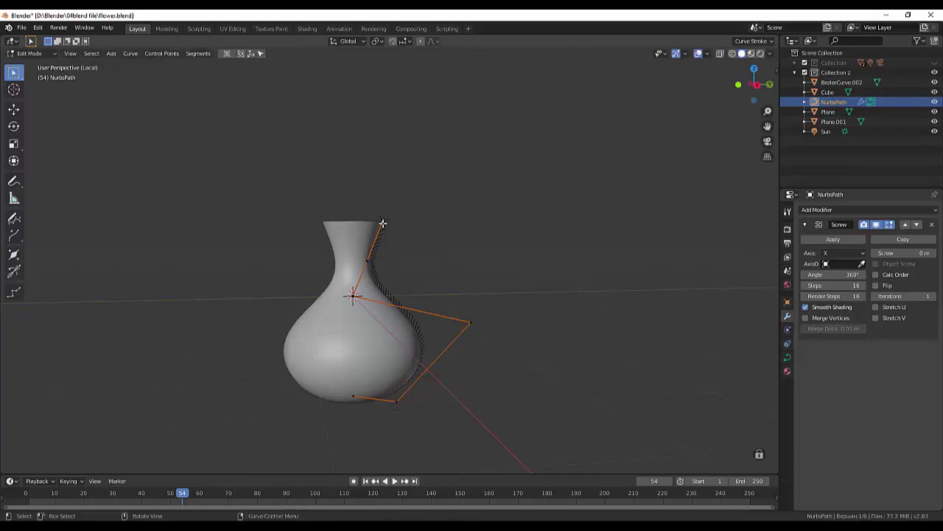
{"action": "left_click_drag", "start_coordinate": [382, 221], "coordinate": [395, 243]}
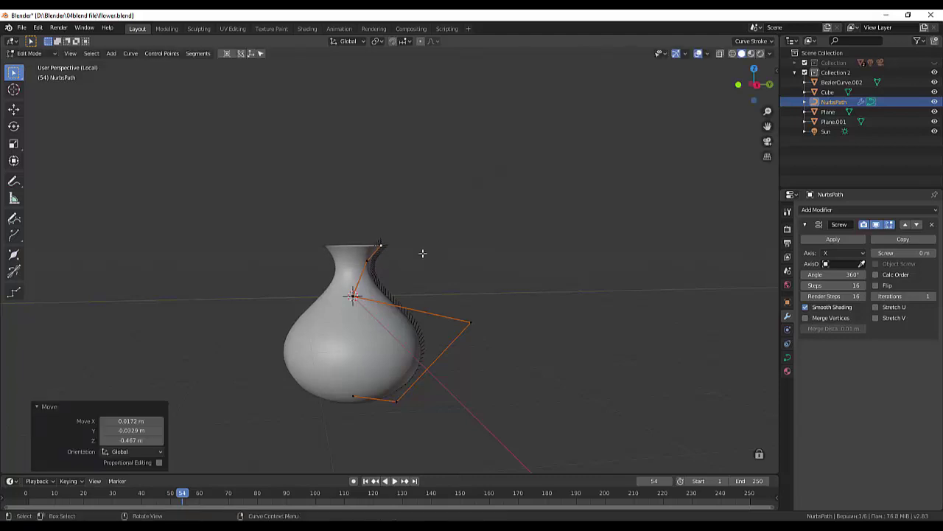
{"action": "mouse_move", "coordinate": [422, 254]}
{"action": "middle_mouse_down"}
{"action": "mouse_move", "coordinate": [431, 292]}
{"action": "mouse_move", "coordinate": [490, 286]}
{"action": "middle_mouse_up"}
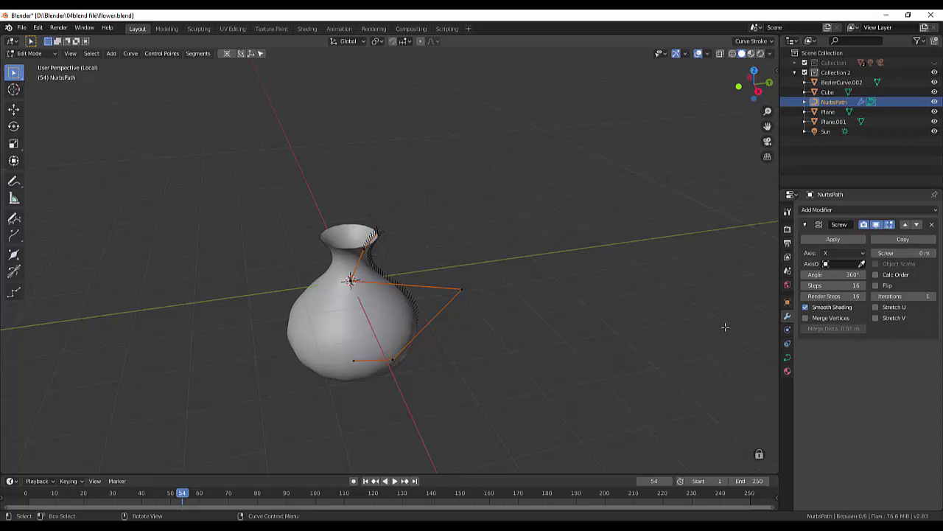
- Add a Solidify modifier with a wall thickness of 0.06 m
{"action": "left_click", "coordinate": [818, 210]}
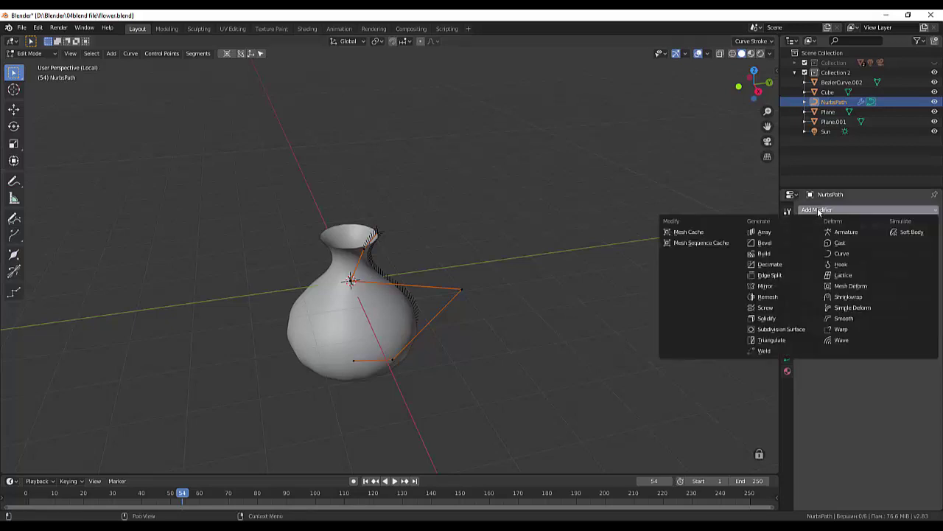
{"action": "left_click", "coordinate": [771, 320]}
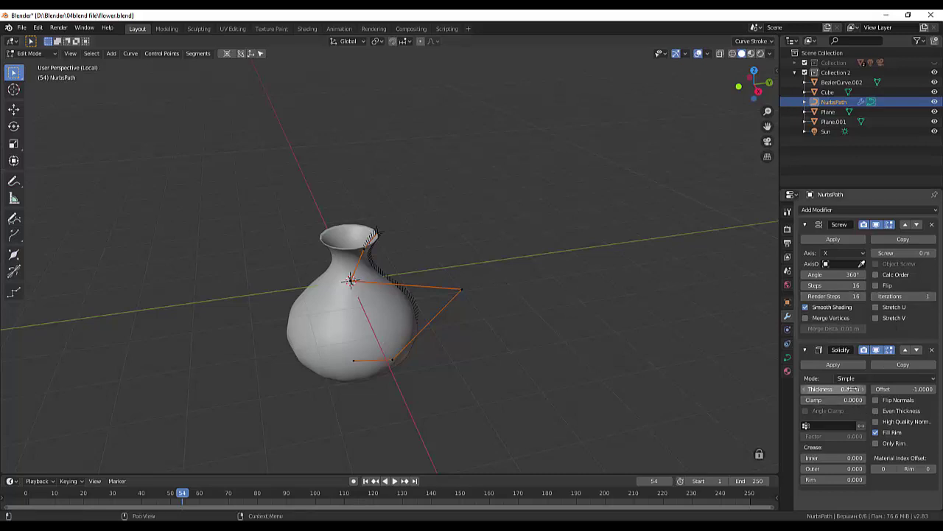
{"action": "mouse_move", "coordinate": [853, 388]}
{"action": "left_mouse_down"}
{"action": "mouse_move", "coordinate": [884, 388]}
{"action": "mouse_move", "coordinate": [867, 389]}
{"action": "left_mouse_up"}
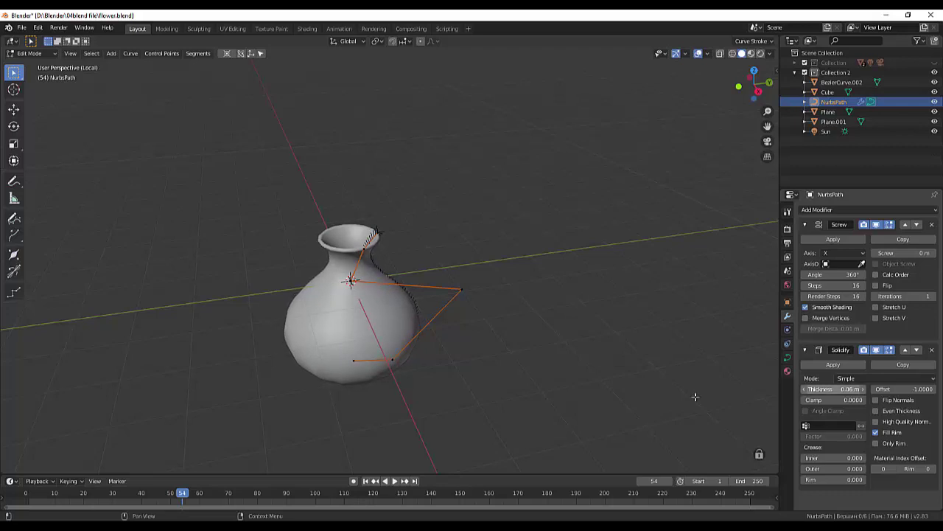
{"action": "scroll", "coordinate": [576, 370], "scroll_direction": "down", "scroll_amount": 3}
{"action": "scroll", "coordinate": [480, 341], "scroll_direction": "up", "scroll_amount": 2}
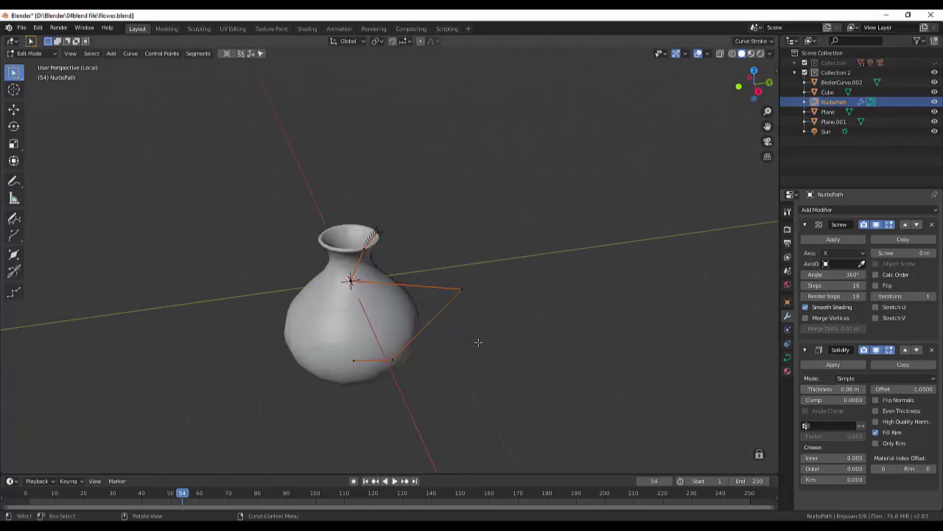
{"action": "scroll", "coordinate": [432, 331], "scroll_direction": "up", "scroll_amount": 2}
- Orbit to look into the vase opening, then return the NurbsPath to Object Mode
{"action": "mouse_move", "coordinate": [432, 331]}
{"action": "middle_mouse_down"}
{"action": "mouse_move", "coordinate": [425, 305]}
{"action": "mouse_move", "coordinate": [423, 354]}
{"action": "middle_mouse_up"}
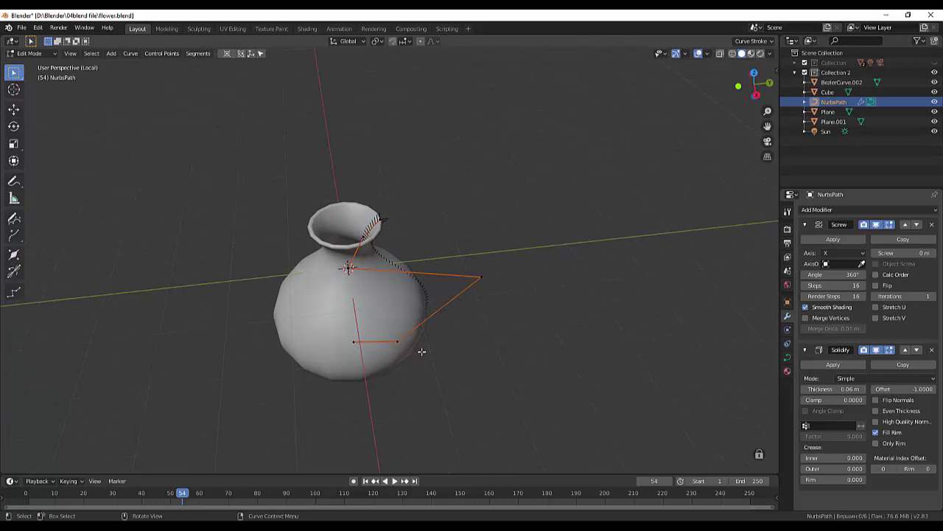
{"action": "mouse_move", "coordinate": [421, 346]}
{"action": "middle_mouse_down"}
{"action": "mouse_move", "coordinate": [560, 333]}
{"action": "mouse_move", "coordinate": [565, 307]}
{"action": "mouse_move", "coordinate": [561, 333]}
{"action": "middle_mouse_up"}
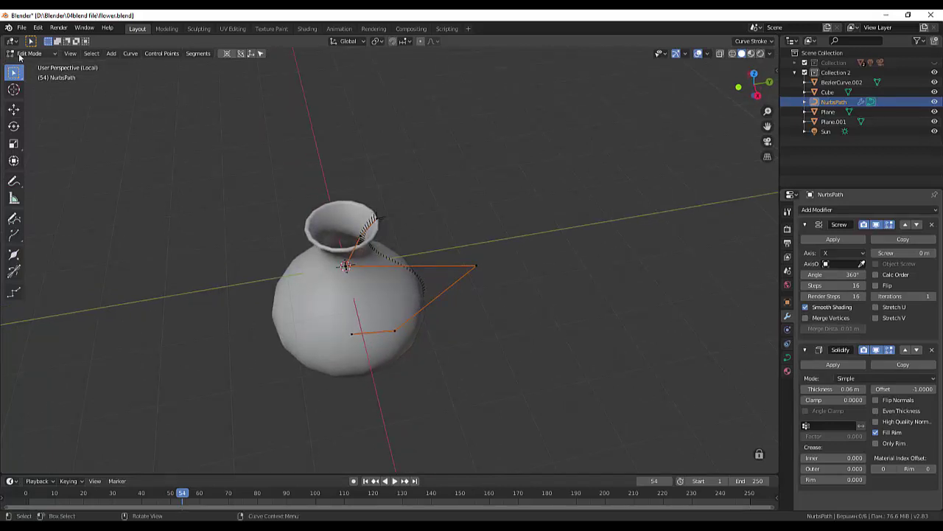
{"action": "left_click", "coordinate": [28, 53]}
{"action": "left_click", "coordinate": [32, 78]}
{"action": "right_click", "coordinate": [419, 270]}
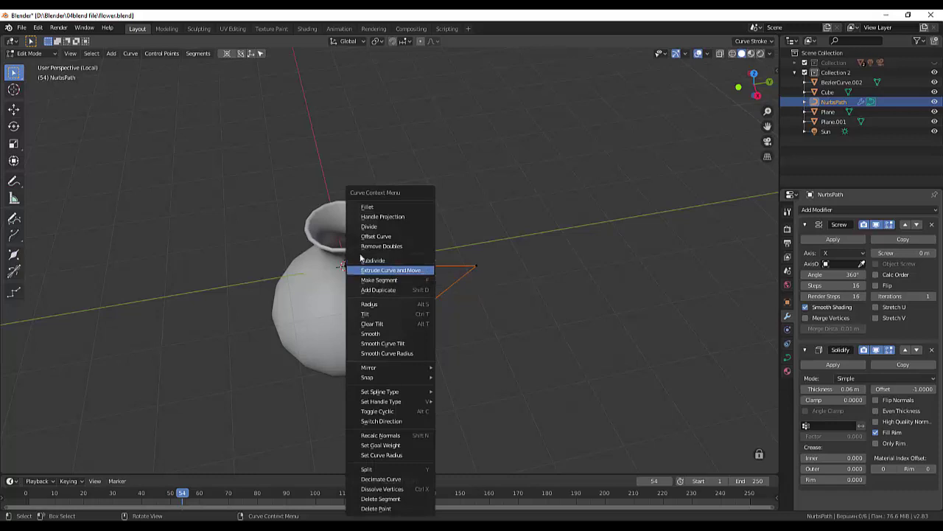
{"action": "left_click", "coordinate": [33, 52]}
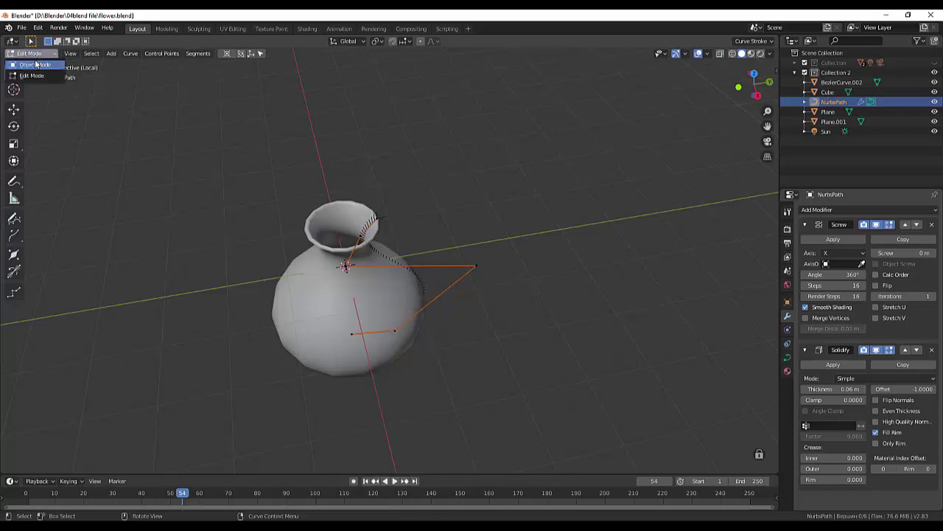
{"action": "left_click", "coordinate": [29, 65]}
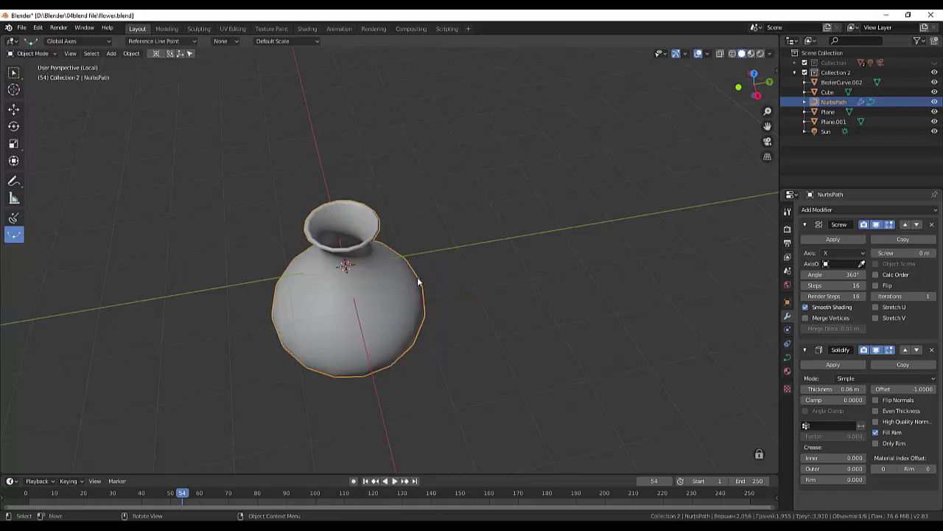
- Attempt to apply the Screw and Solidify modifiers, then show the curve's Object Data properties
{"action": "left_click", "coordinate": [836, 239]}
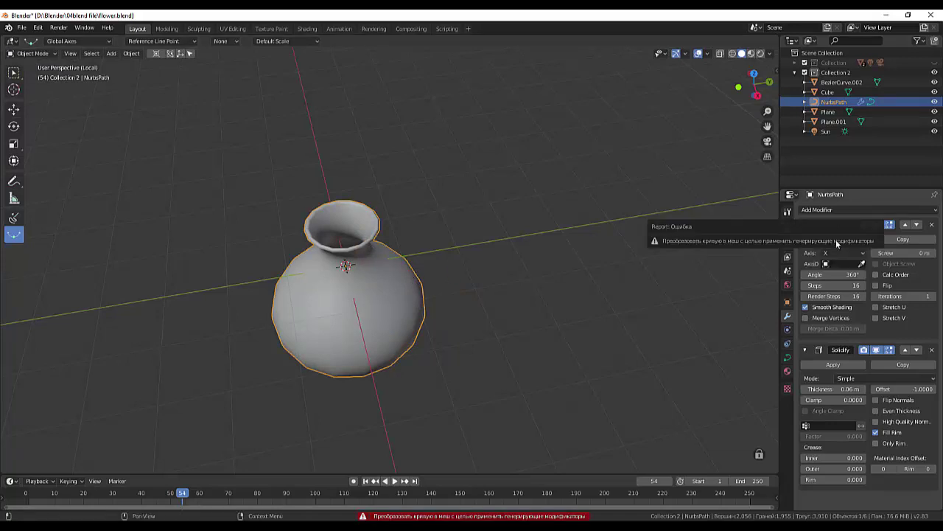
{"action": "left_click", "coordinate": [28, 53]}
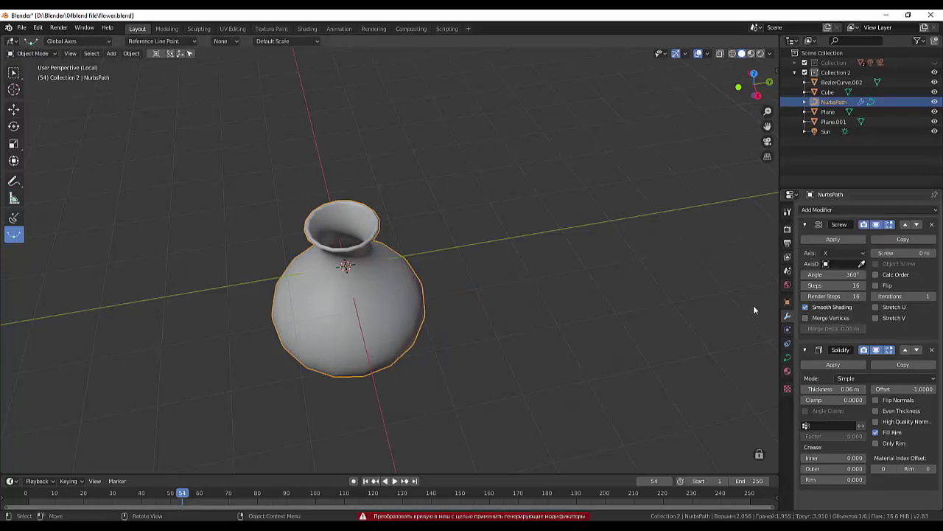
{"action": "left_click", "coordinate": [838, 240]}
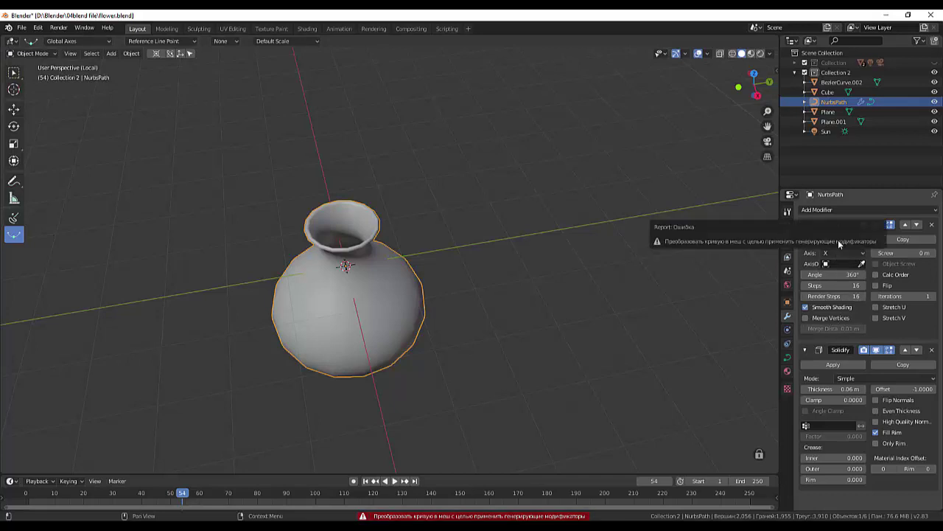
{"action": "left_click", "coordinate": [832, 363]}
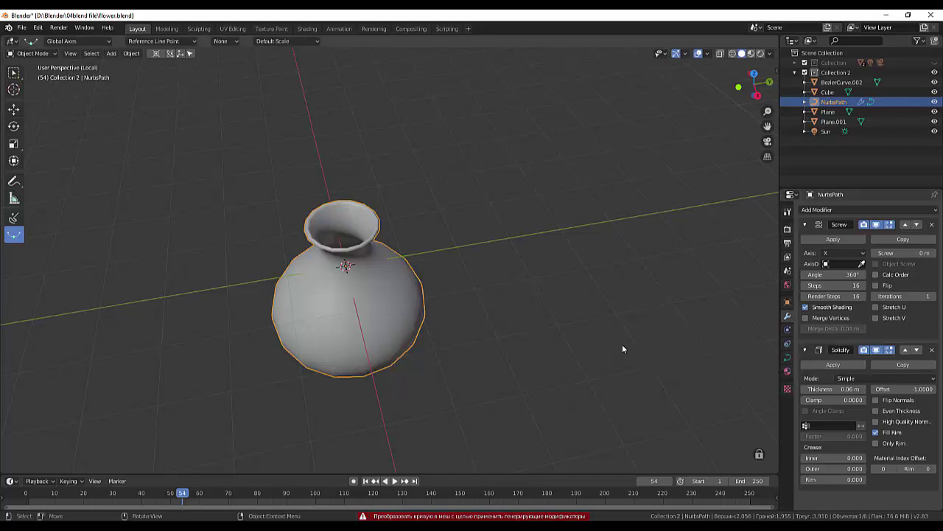
{"action": "left_click", "coordinate": [787, 357]}
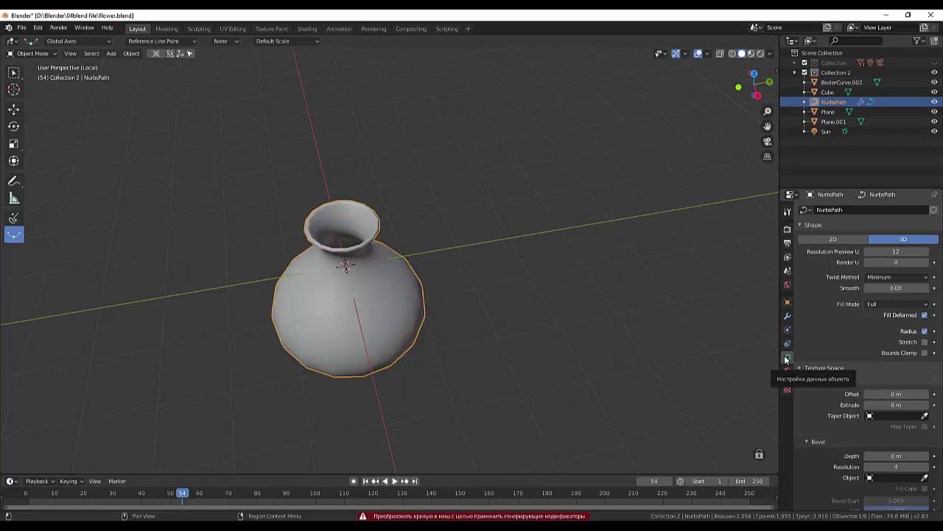
- Enter Edit Mode and subdivide the profile curve's selected segments
{"action": "left_click", "coordinate": [36, 54]}
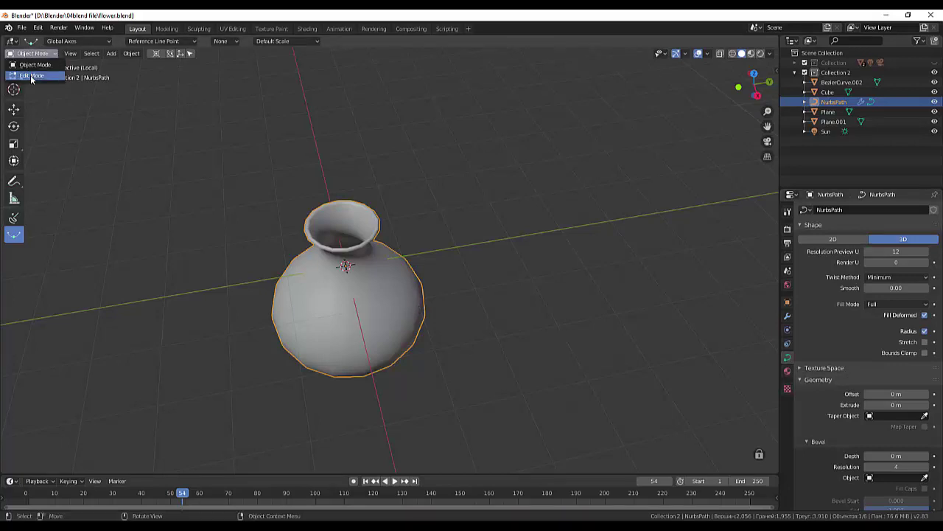
{"action": "left_click", "coordinate": [30, 76]}
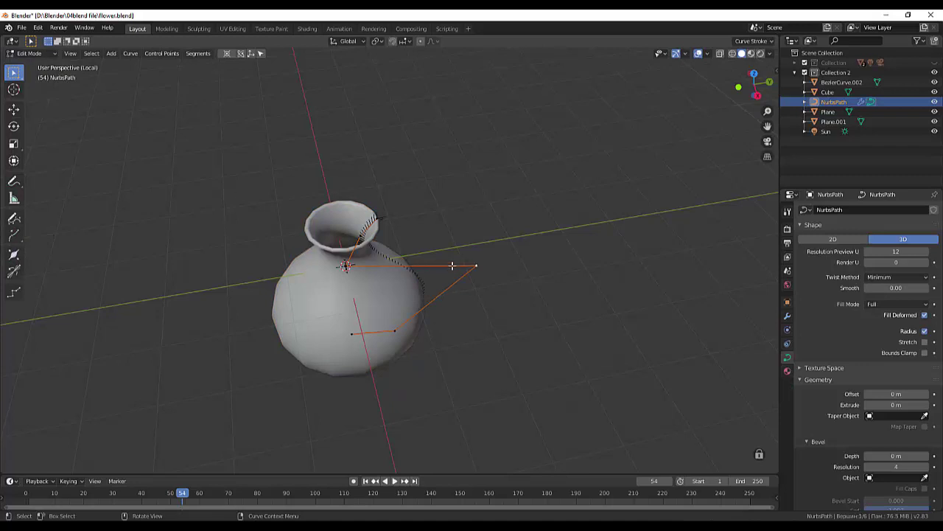
{"action": "right_click", "coordinate": [452, 266]}
{"action": "right_click", "coordinate": [429, 264]}
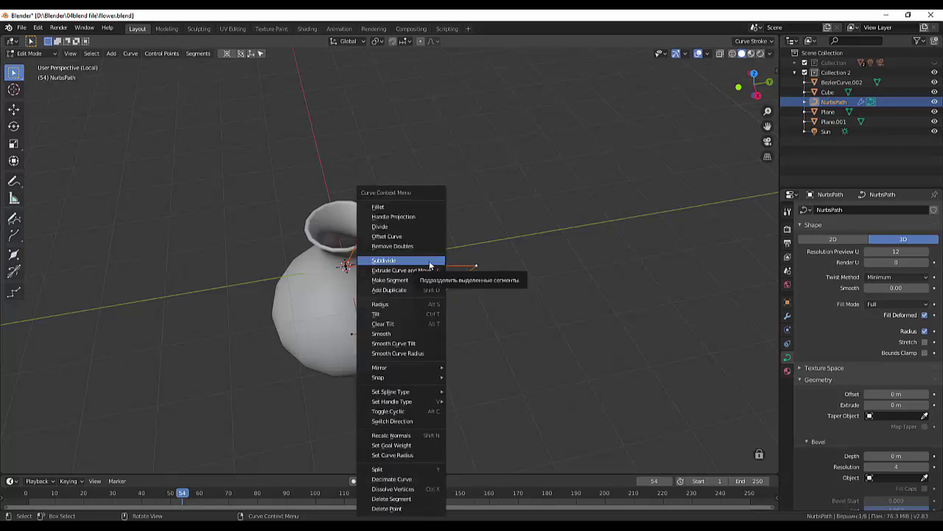
{"action": "left_click", "coordinate": [430, 264]}
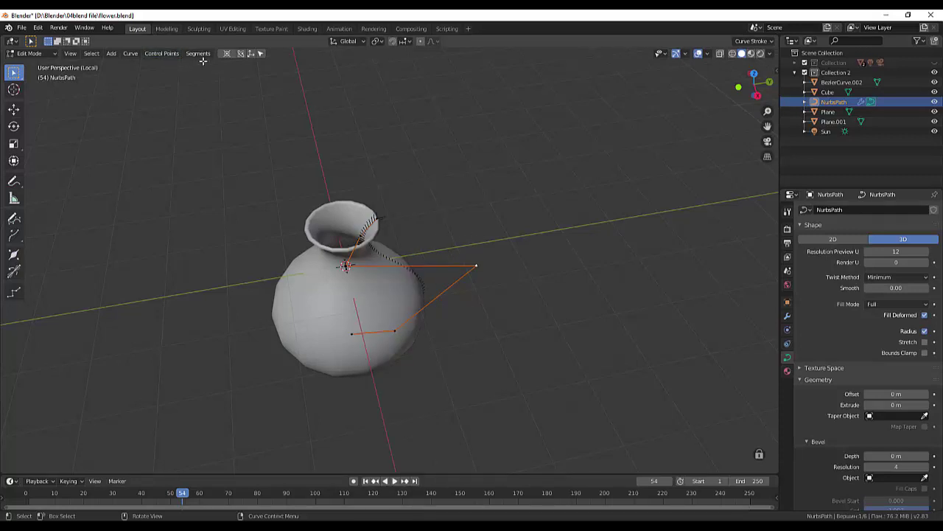
- Toggle to Object Mode and back to Edit Mode, then browse the curve's Segments operations
{"action": "left_click", "coordinate": [36, 54]}
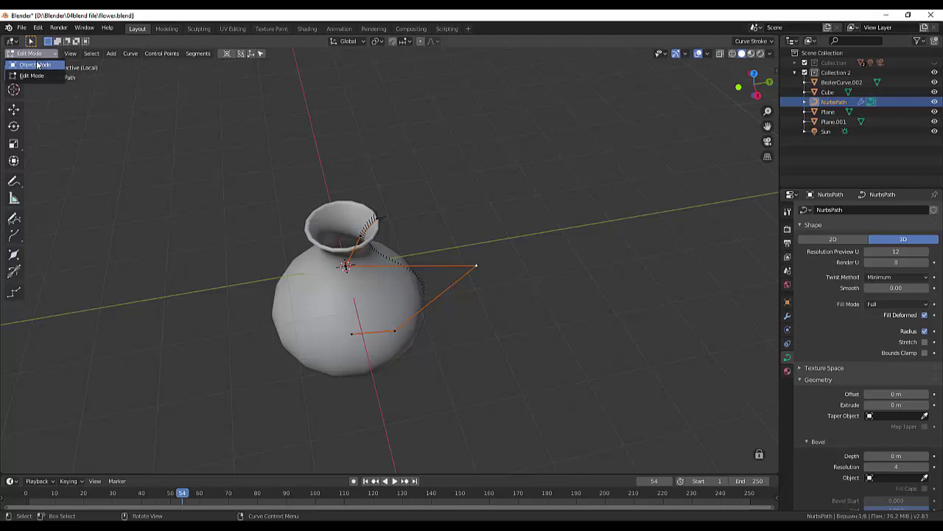
{"action": "left_click", "coordinate": [37, 65]}
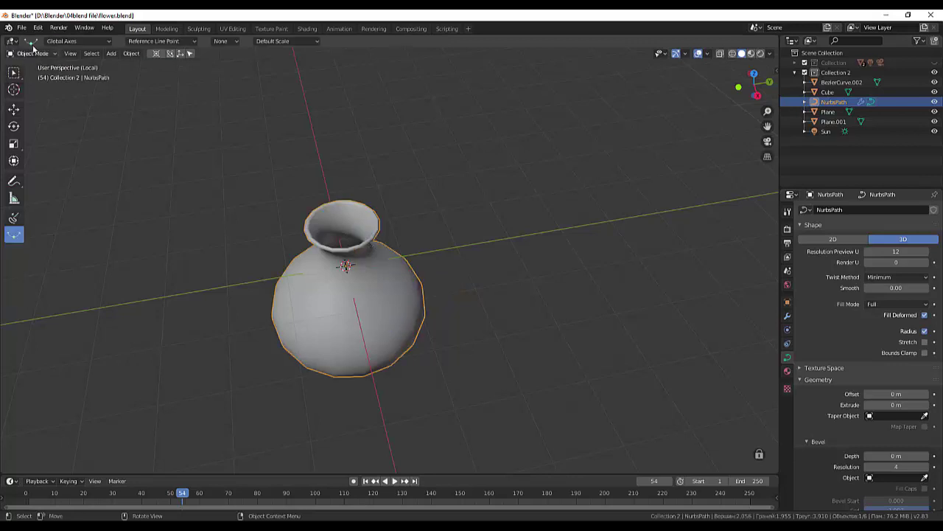
{"action": "left_click", "coordinate": [33, 53]}
{"action": "left_click", "coordinate": [36, 76]}
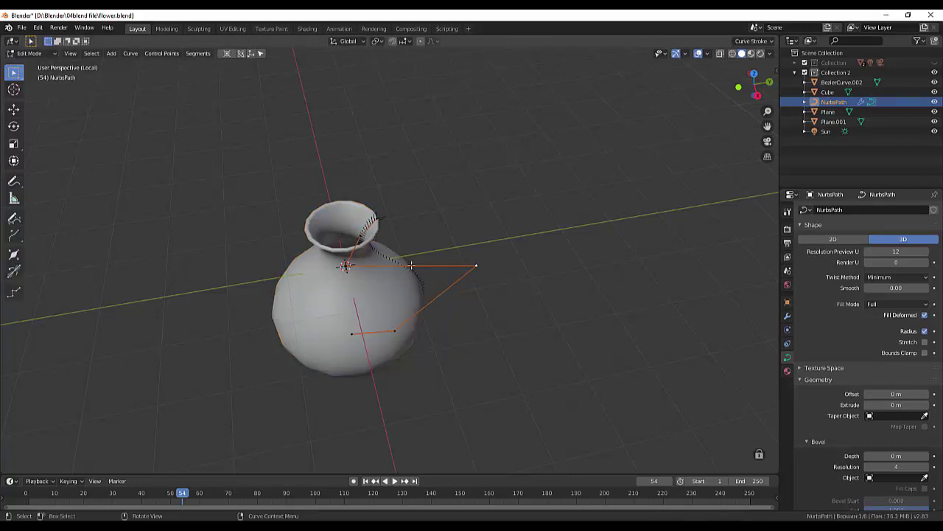
{"action": "right_click", "coordinate": [449, 266]}
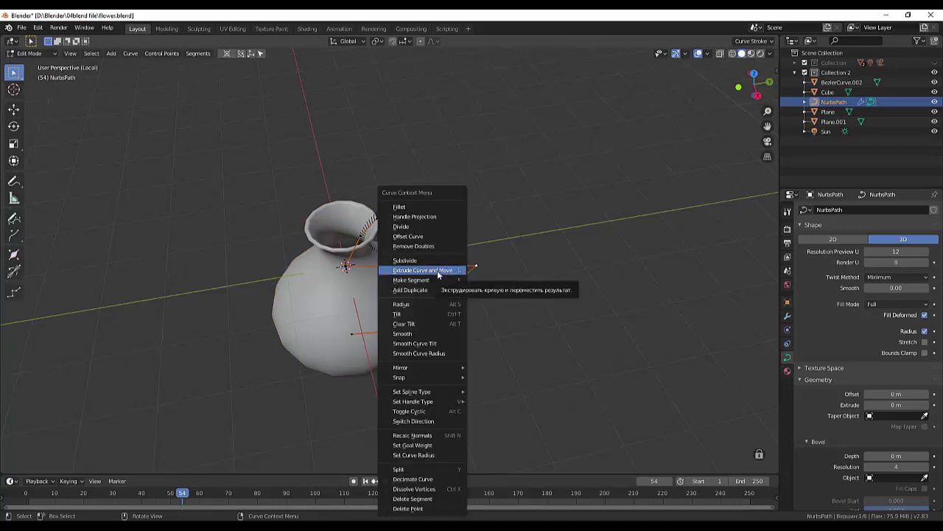
{"action": "left_click", "coordinate": [197, 54]}
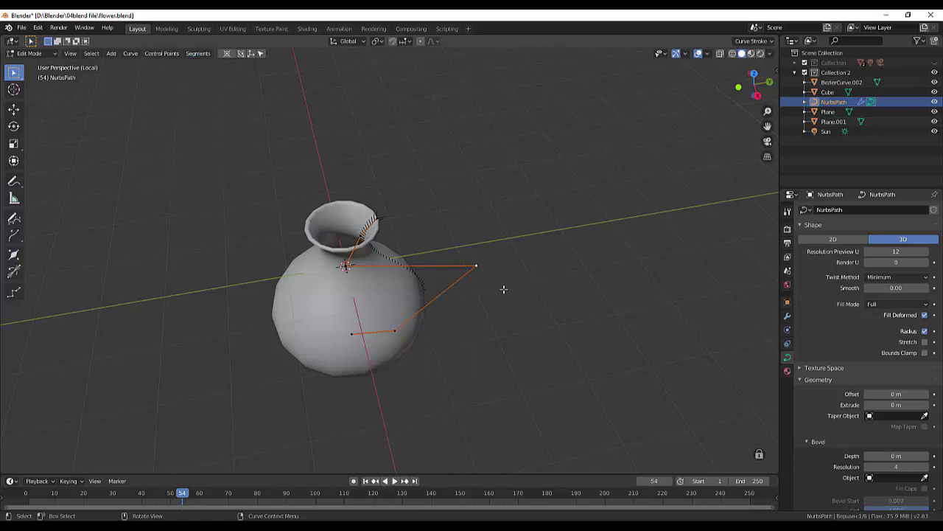
- Zoom and orbit around the vase, then open and dismiss the curve context menu
{"action": "scroll", "coordinate": [478, 294], "scroll_direction": "down", "scroll_amount": 1}
{"action": "scroll", "coordinate": [479, 291], "scroll_direction": "up", "scroll_amount": 1}
{"action": "scroll", "coordinate": [478, 260], "scroll_direction": "up", "scroll_amount": 1}
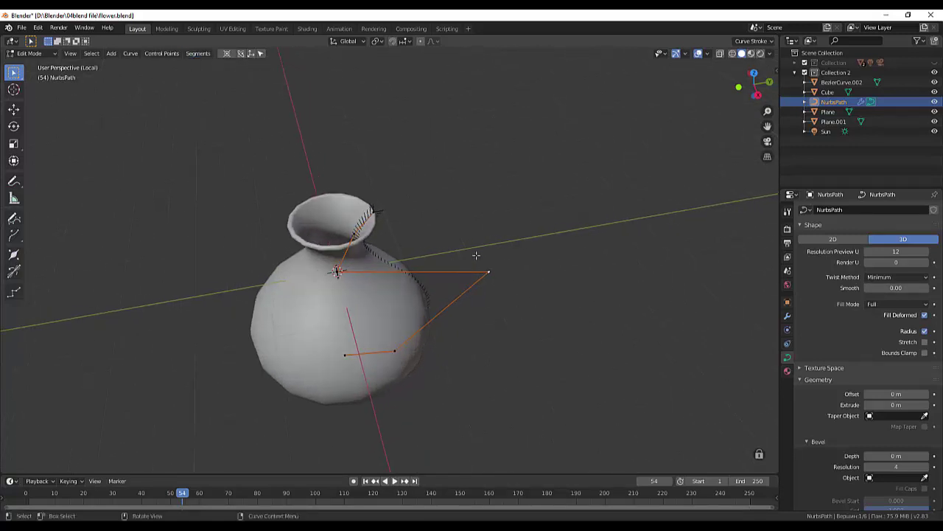
{"action": "scroll", "coordinate": [478, 252], "scroll_direction": "up", "scroll_amount": 1}
{"action": "middle_click_drag", "start_coordinate": [467, 236], "coordinate": [462, 238]}
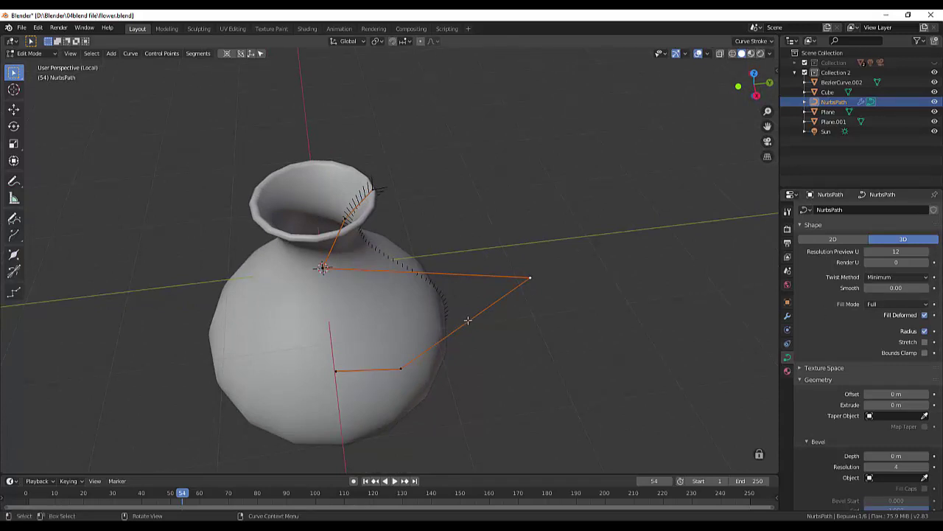
{"action": "right_click", "coordinate": [467, 320]}
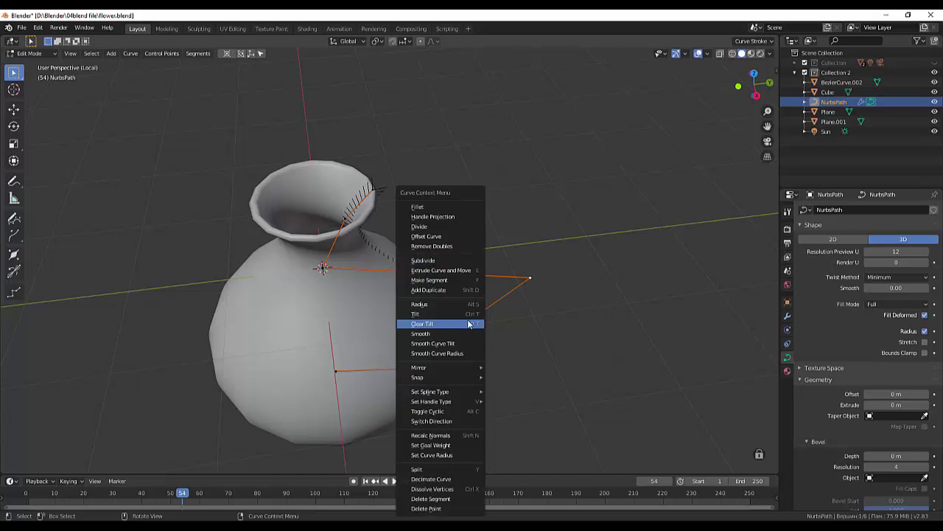
{"action": "left_click", "coordinate": [485, 468]}
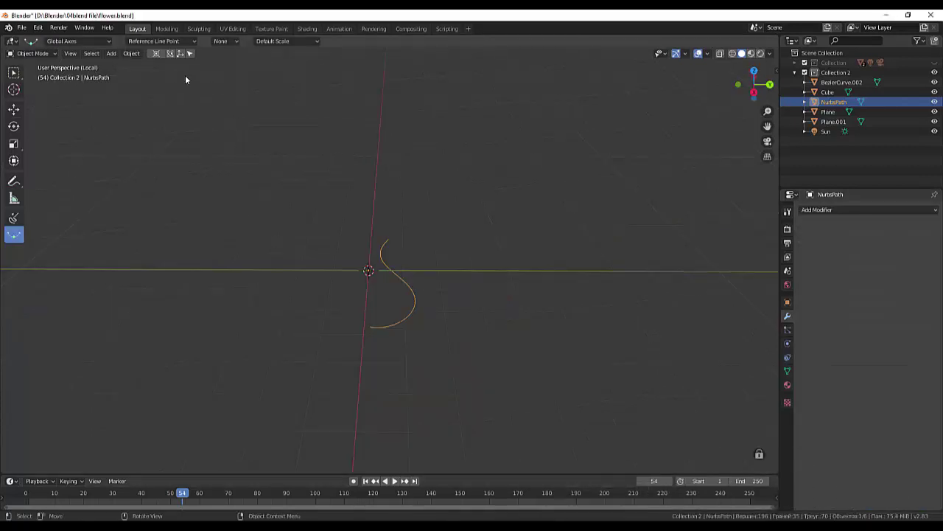
- Convert the NurbsPath curve to a mesh, check its vertices in Edit Mode, then return to Object Mode
{"action": "left_click", "coordinate": [137, 56]}
{"action": "left_click", "coordinate": [862, 102]}
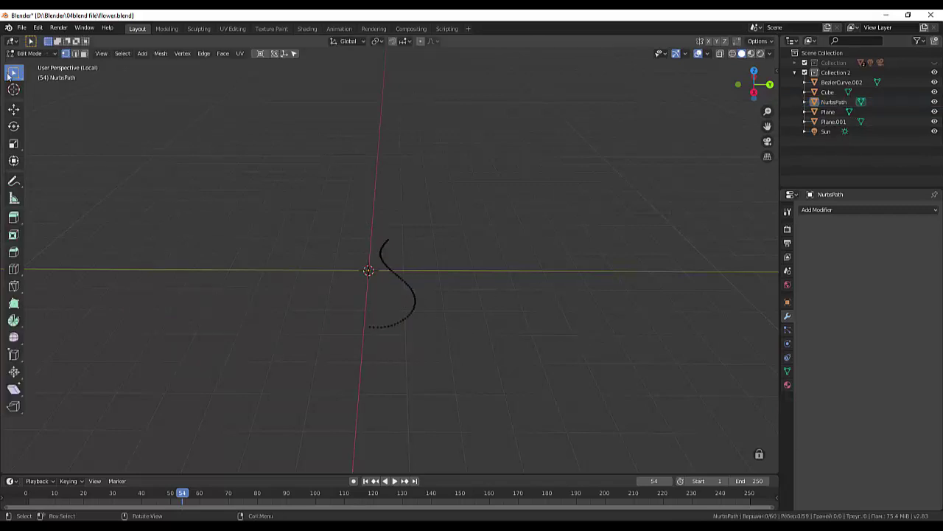
{"action": "left_click", "coordinate": [30, 53]}
{"action": "left_click", "coordinate": [28, 63]}
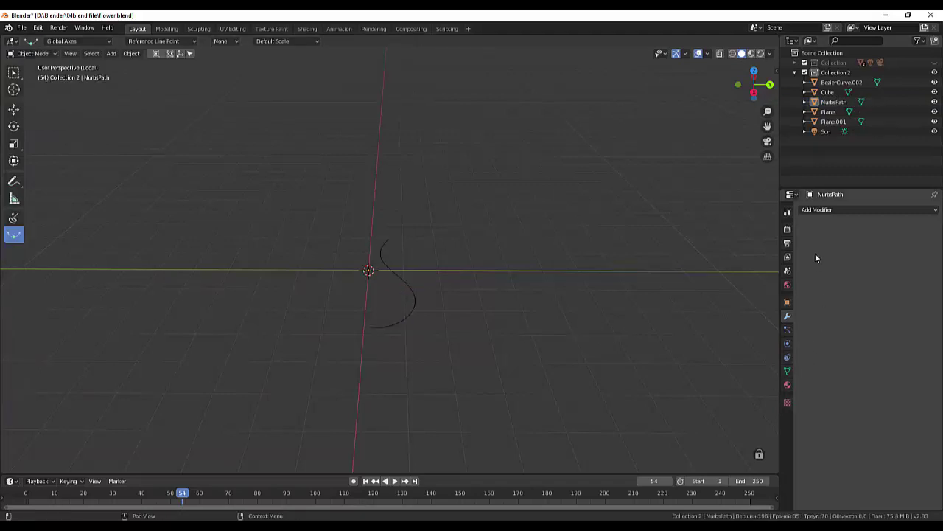
- Add a Screw modifier that revolves the mesh profile around the X axis
{"action": "left_click", "coordinate": [814, 210]}
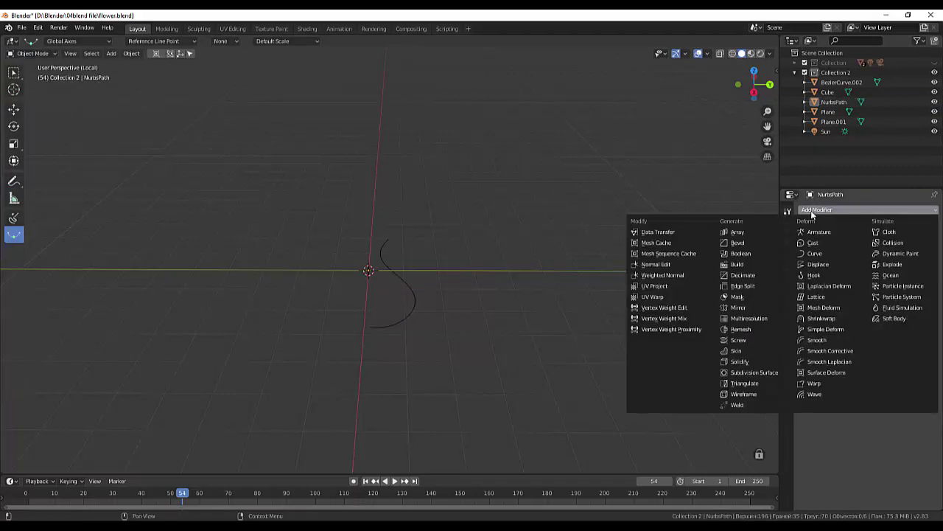
{"action": "left_click", "coordinate": [740, 339]}
{"action": "left_click", "coordinate": [834, 254]}
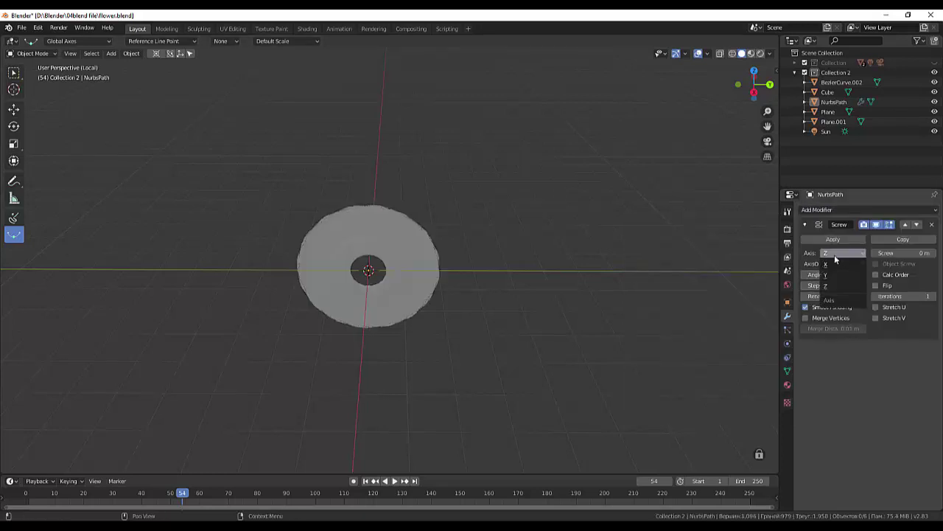
{"action": "left_click", "coordinate": [828, 271]}
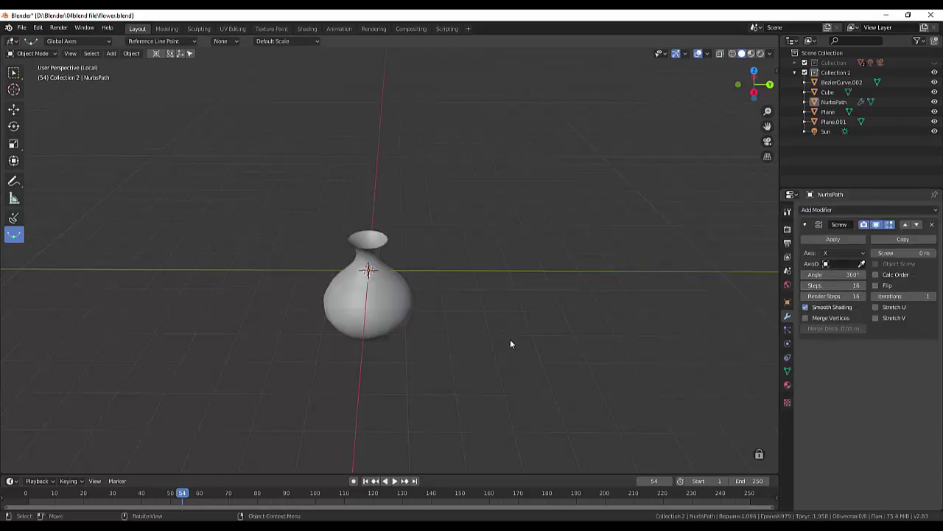
{"action": "scroll", "coordinate": [483, 333], "scroll_direction": "up", "scroll_amount": 1}
{"action": "scroll", "coordinate": [445, 328], "scroll_direction": "up", "scroll_amount": 3}
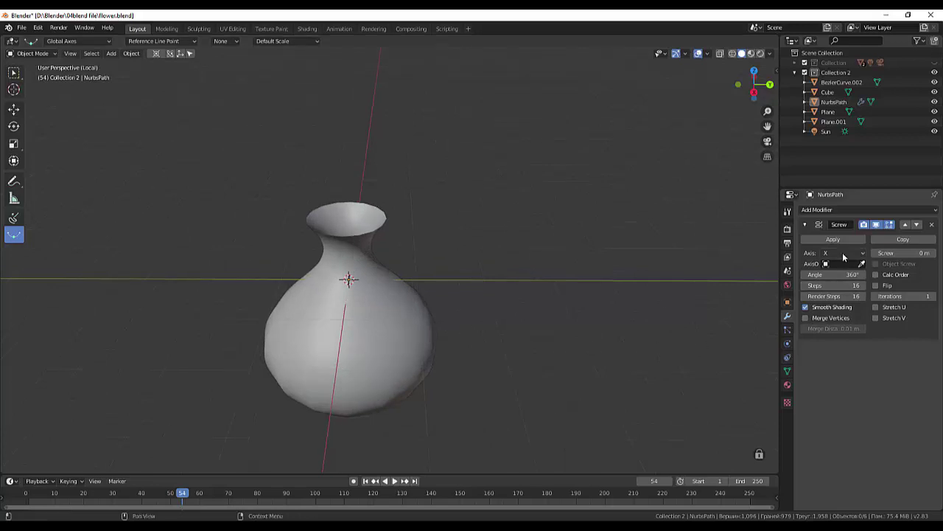
{"action": "left_click", "coordinate": [825, 211]}
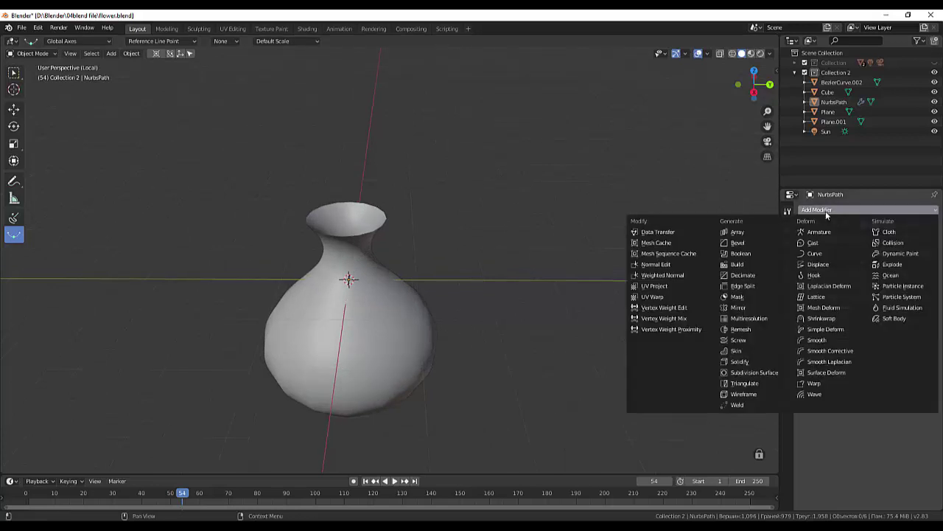
- Add a Solidify modifier after Screw, giving the vase walls 0.08 m thickness
{"action": "left_click", "coordinate": [748, 362]}
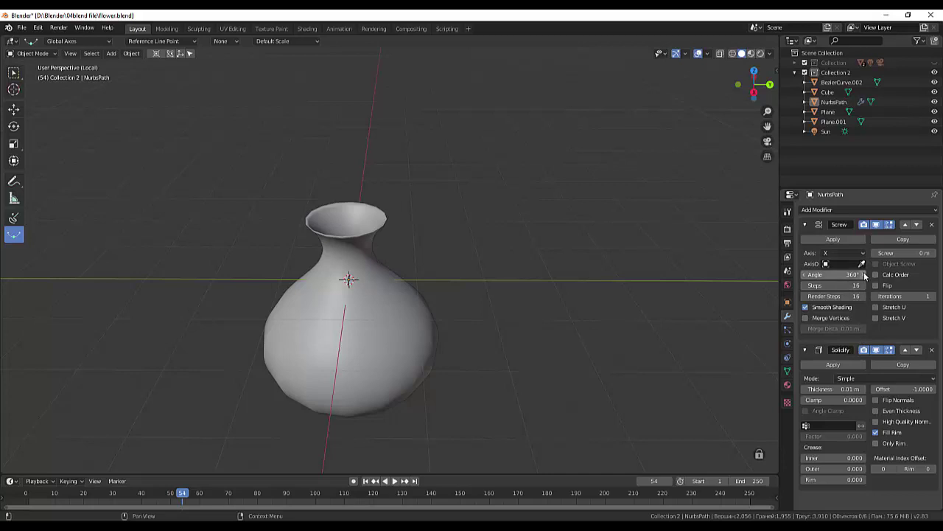
{"action": "left_click_drag", "start_coordinate": [863, 276], "coordinate": [865, 276]}
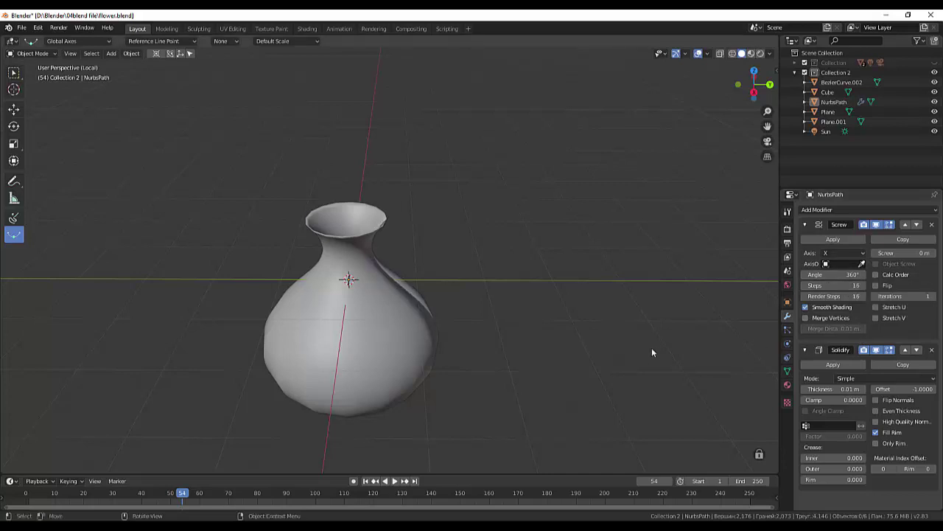
{"action": "mouse_move", "coordinate": [651, 348]}
{"action": "middle_mouse_down"}
{"action": "mouse_move", "coordinate": [630, 363]}
{"action": "mouse_move", "coordinate": [520, 339]}
{"action": "mouse_move", "coordinate": [557, 318]}
{"action": "mouse_move", "coordinate": [594, 321]}
{"action": "mouse_move", "coordinate": [596, 334]}
{"action": "mouse_move", "coordinate": [580, 342]}
{"action": "mouse_move", "coordinate": [552, 344]}
{"action": "mouse_move", "coordinate": [576, 364]}
{"action": "middle_mouse_up"}
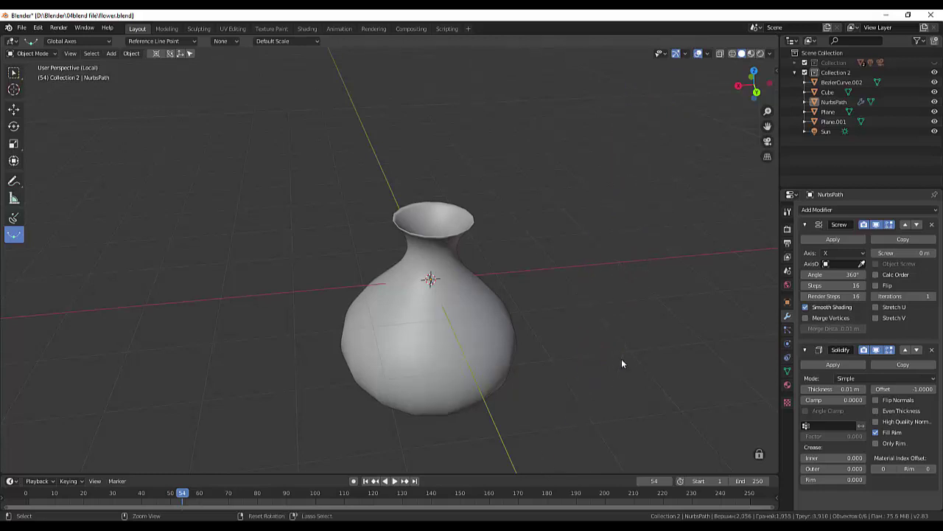
{"action": "middle_click_drag", "start_coordinate": [622, 358], "coordinate": [659, 351]}
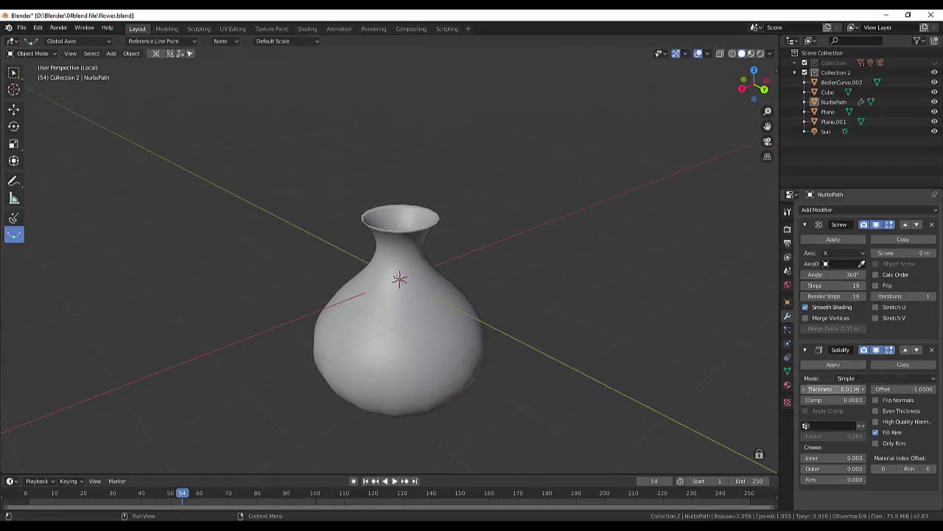
{"action": "mouse_move", "coordinate": [840, 388]}
{"action": "left_mouse_down"}
{"action": "mouse_move", "coordinate": [866, 388]}
{"action": "mouse_move", "coordinate": [855, 389]}
{"action": "left_mouse_up"}
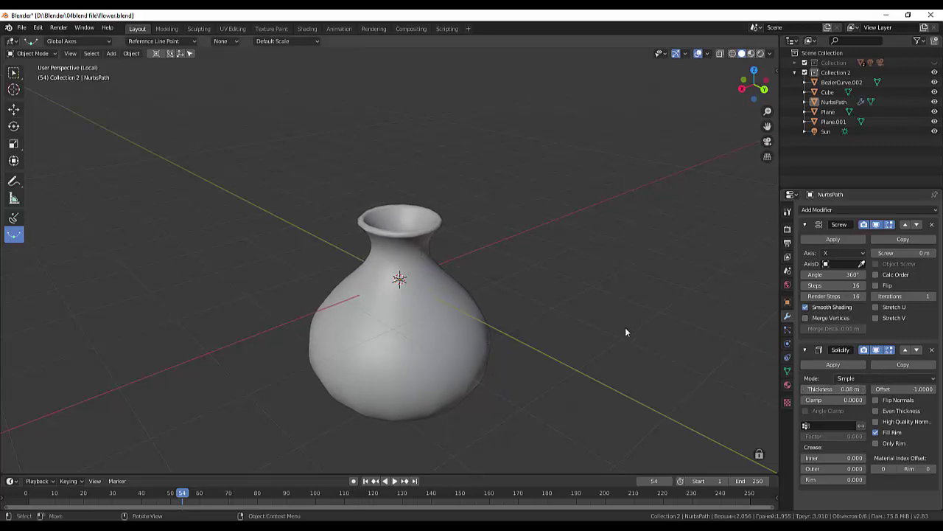
- Add a Subdivision Surface modifier with render and viewport levels both set to 3
{"action": "left_click", "coordinate": [833, 210]}
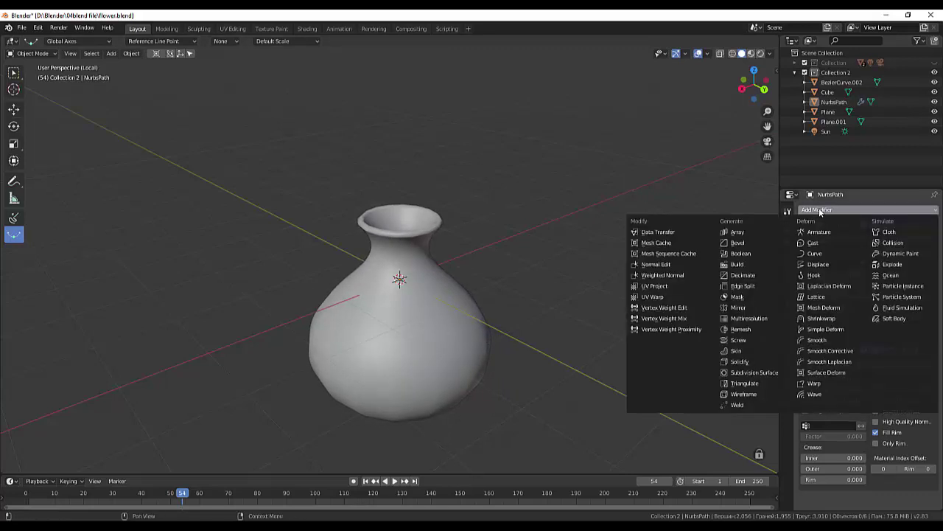
{"action": "left_click", "coordinate": [754, 372]}
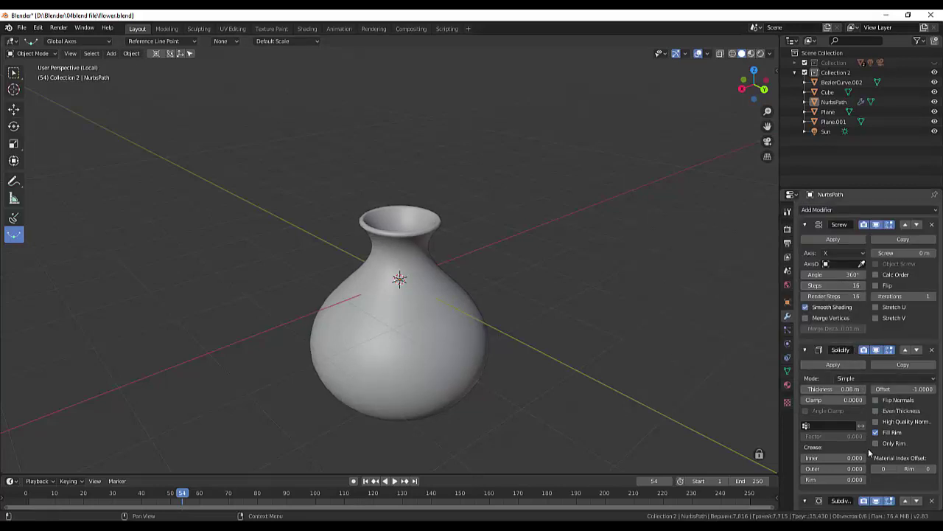
{"action": "scroll", "coordinate": [868, 448], "scroll_direction": "down", "scroll_amount": 4}
{"action": "left_click", "coordinate": [861, 474]}
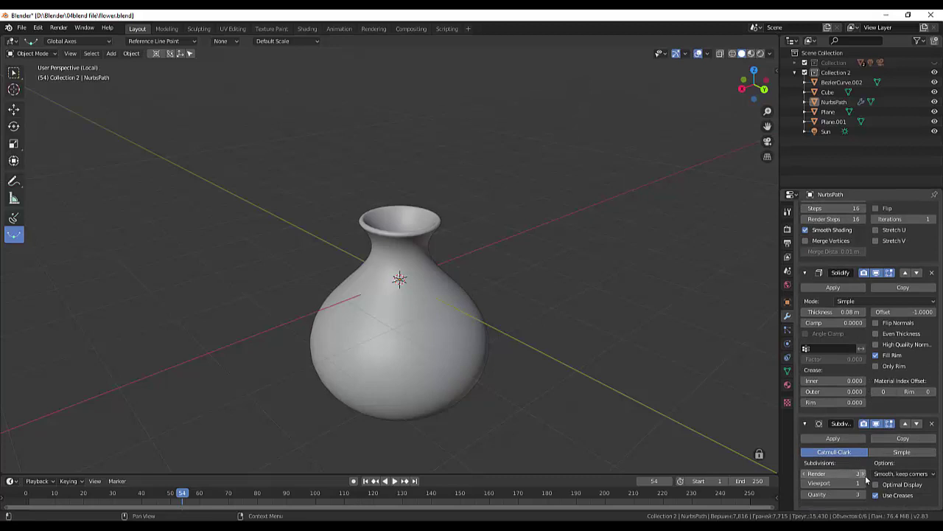
{"action": "left_click", "coordinate": [861, 482]}
{"action": "left_click", "coordinate": [860, 483]}
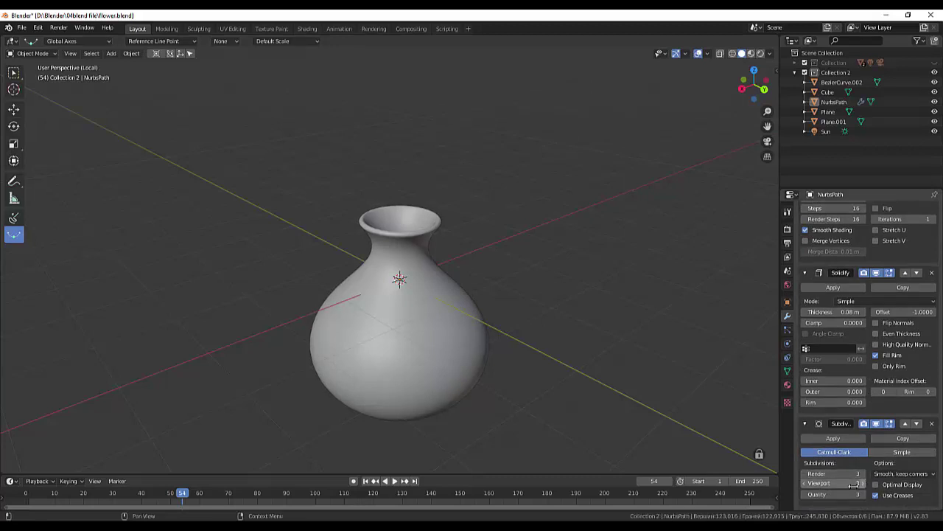
{"action": "left_click", "coordinate": [31, 53]}
{"action": "left_click", "coordinate": [25, 76]}
{"action": "right_click", "coordinate": [417, 328]}
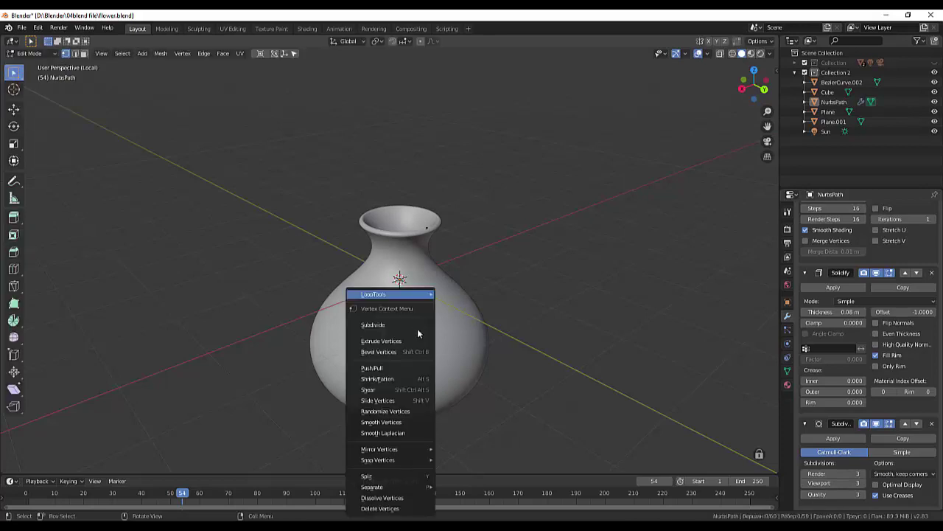
{"action": "left_click", "coordinate": [31, 53]}
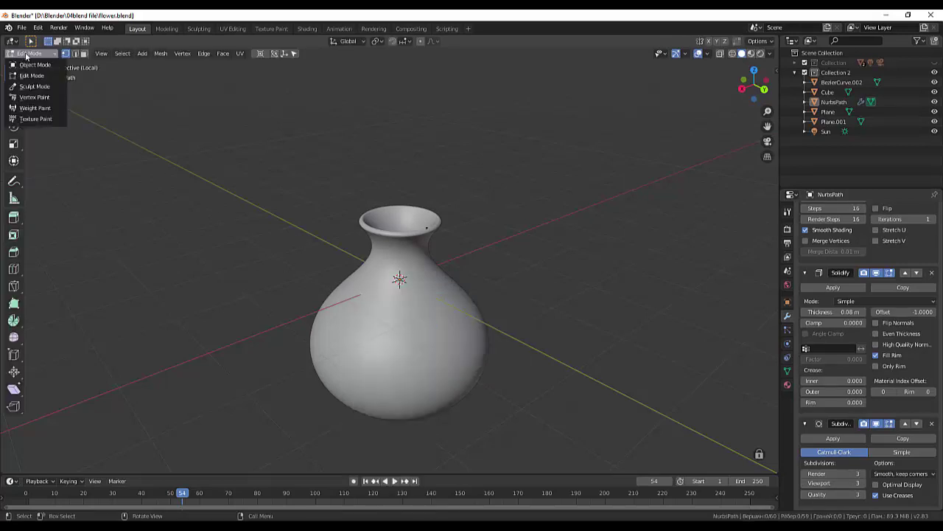
{"action": "left_click", "coordinate": [37, 66]}
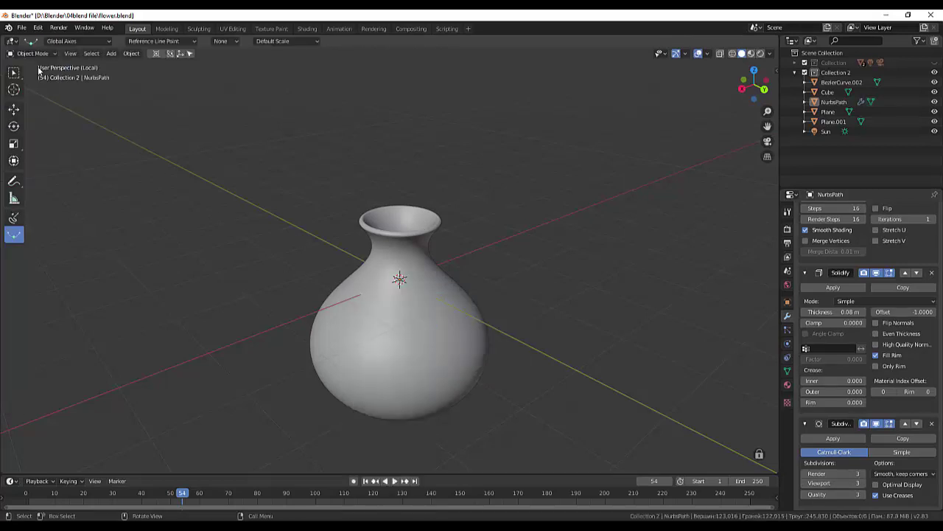
{"action": "left_click", "coordinate": [397, 313]}
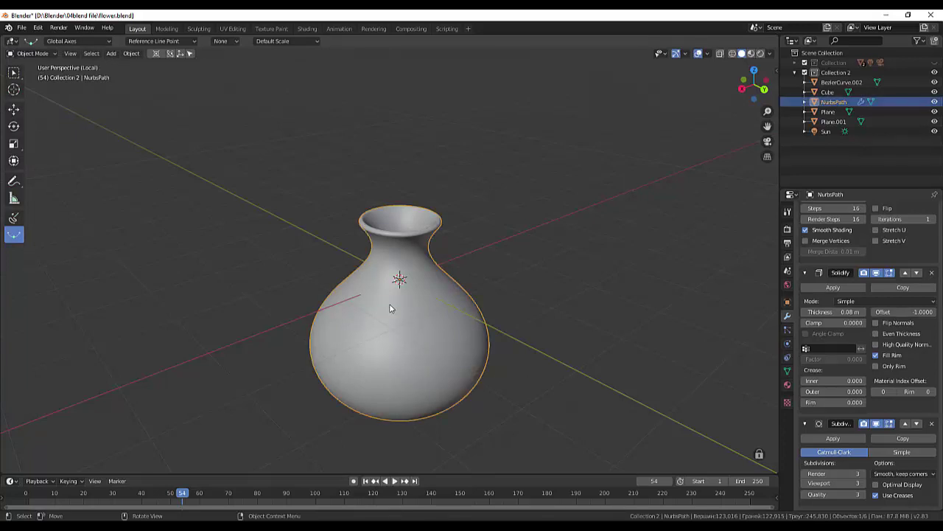
{"action": "left_click", "coordinate": [645, 312]}
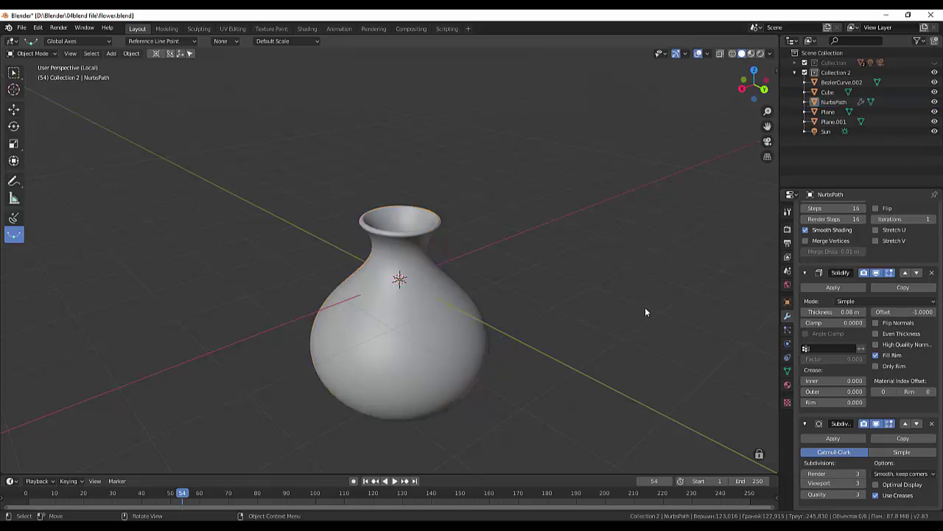
{"action": "mouse_move", "coordinate": [645, 313]}
{"action": "middle_mouse_down"}
{"action": "mouse_move", "coordinate": [723, 379]}
{"action": "mouse_move", "coordinate": [664, 353]}
{"action": "middle_mouse_up"}
{"action": "left_click", "coordinate": [31, 54]}
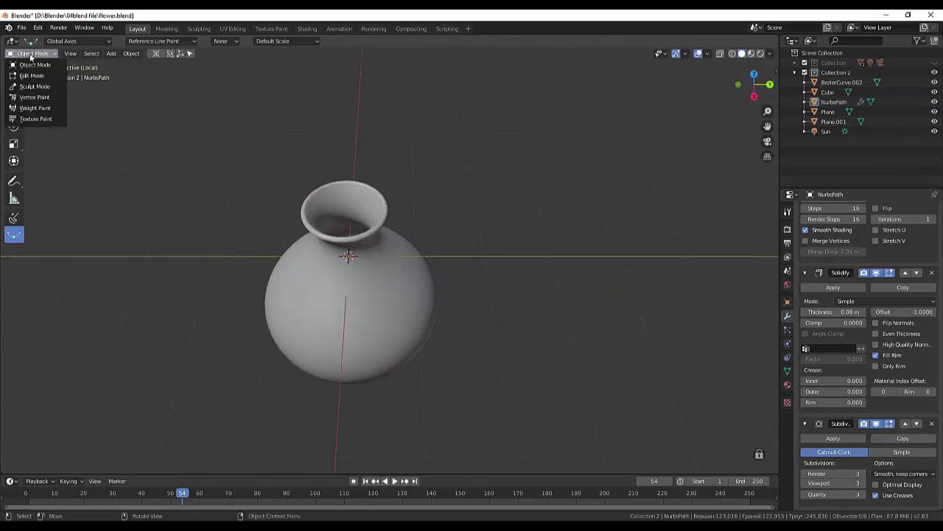
{"action": "left_click", "coordinate": [34, 77]}
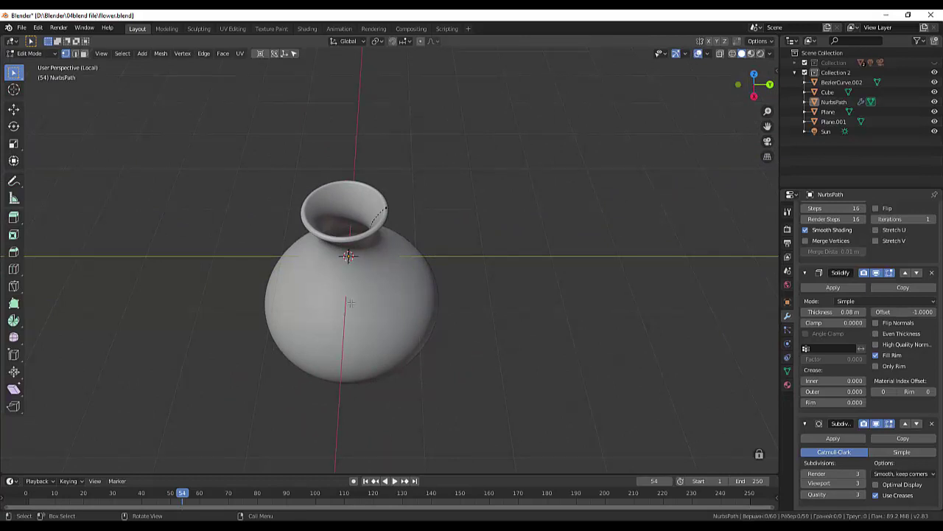
{"action": "middle_click_drag", "start_coordinate": [351, 303], "coordinate": [359, 262]}
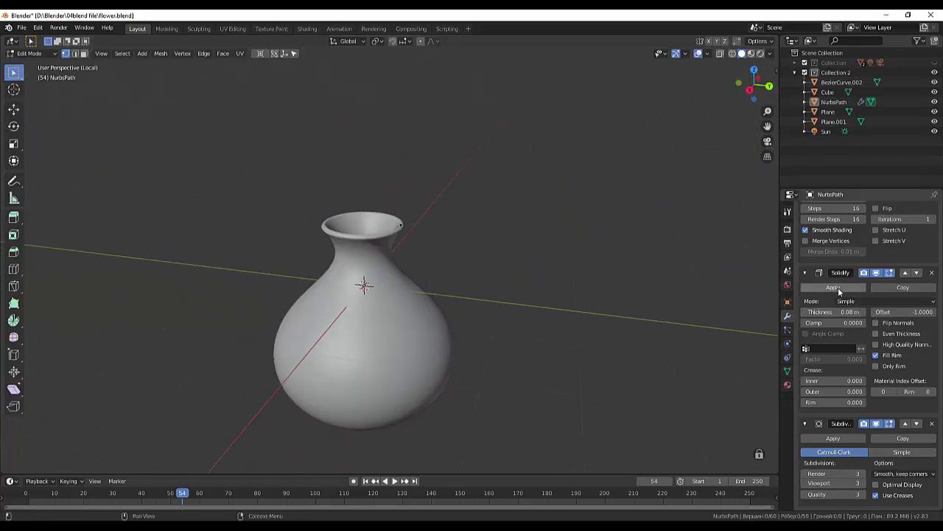
{"action": "left_click", "coordinate": [837, 288]}
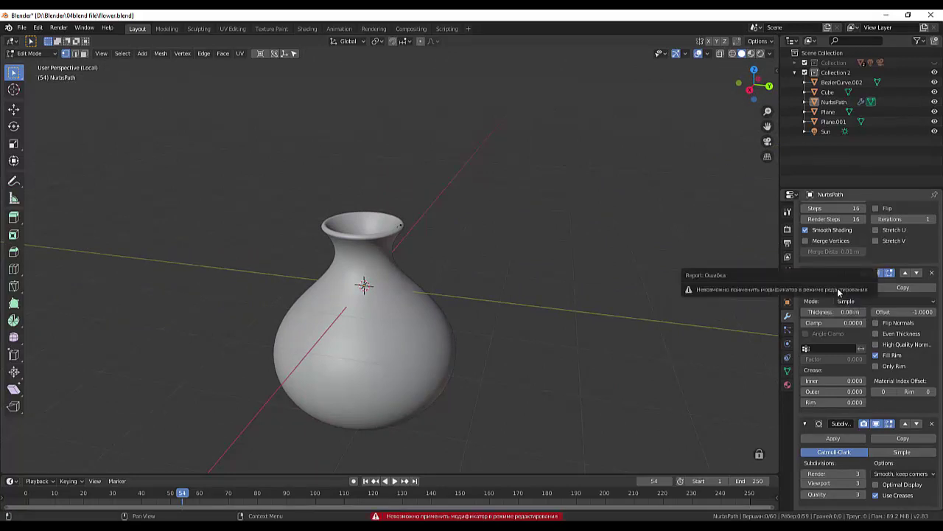
{"action": "left_click", "coordinate": [29, 54]}
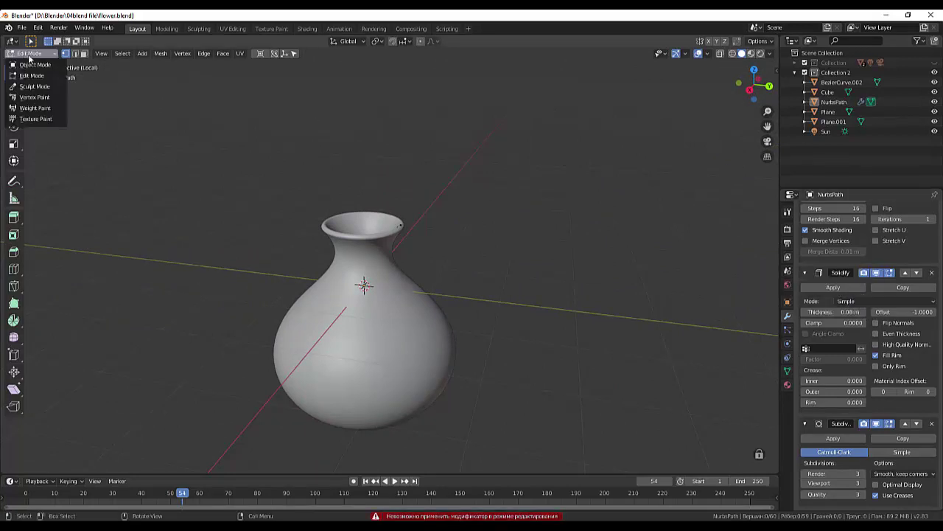
{"action": "left_click", "coordinate": [35, 66]}
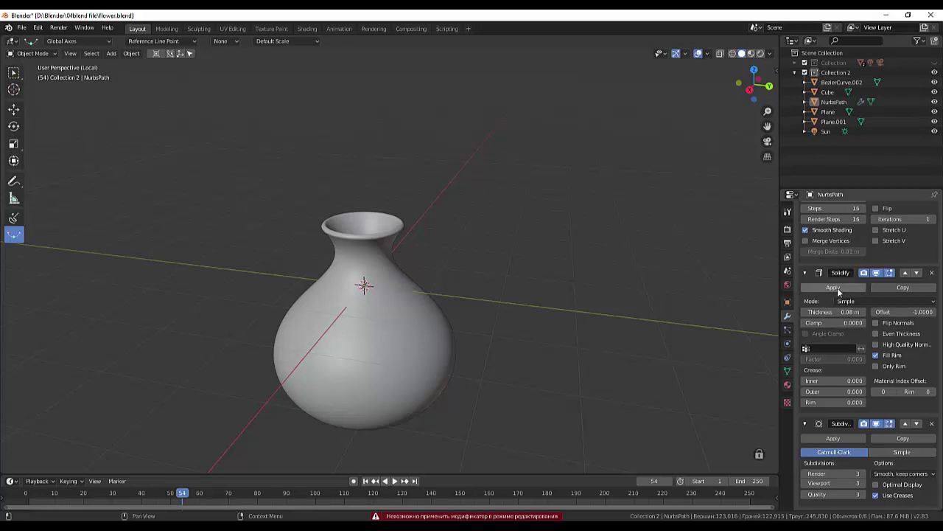
- Apply the Solidify, Subdivision Surface and Screw modifiers, baking them into the vase mesh
{"action": "left_click", "coordinate": [833, 287]}
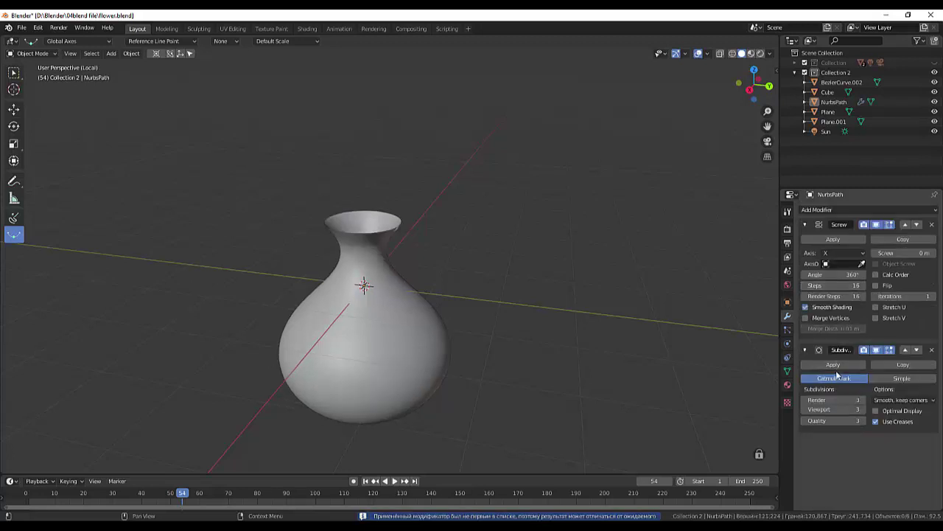
{"action": "left_click", "coordinate": [834, 364]}
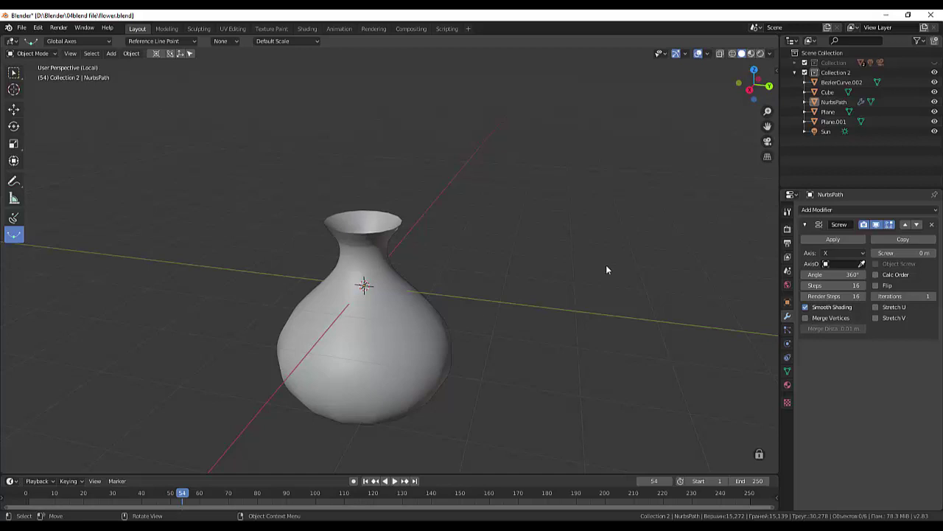
{"action": "left_click", "coordinate": [824, 239]}
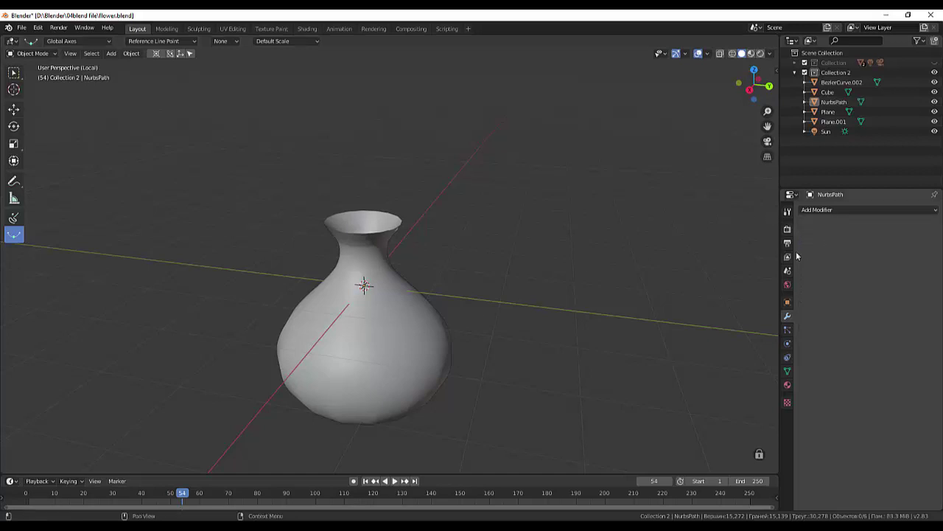
{"action": "left_click", "coordinate": [816, 211]}
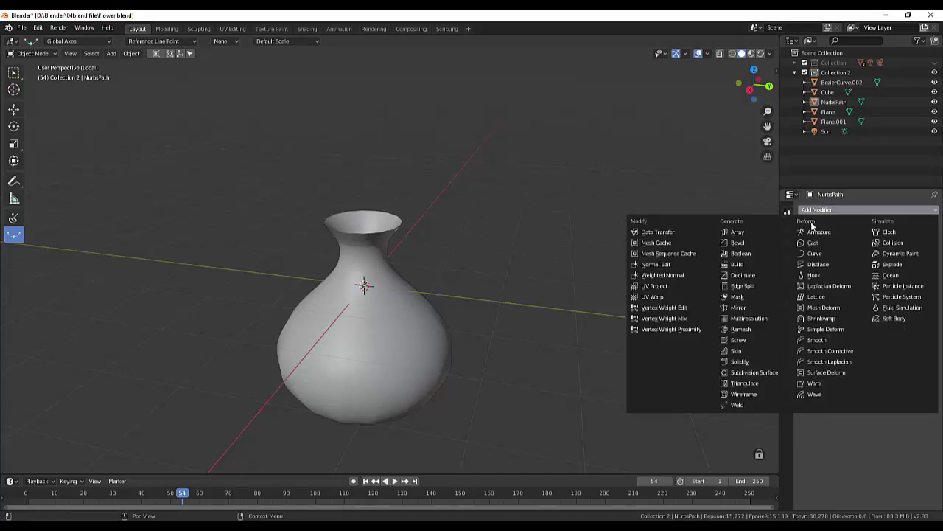
- Add a Subdivision Surface modifier and apply it to the vase mesh
{"action": "left_click", "coordinate": [752, 373]}
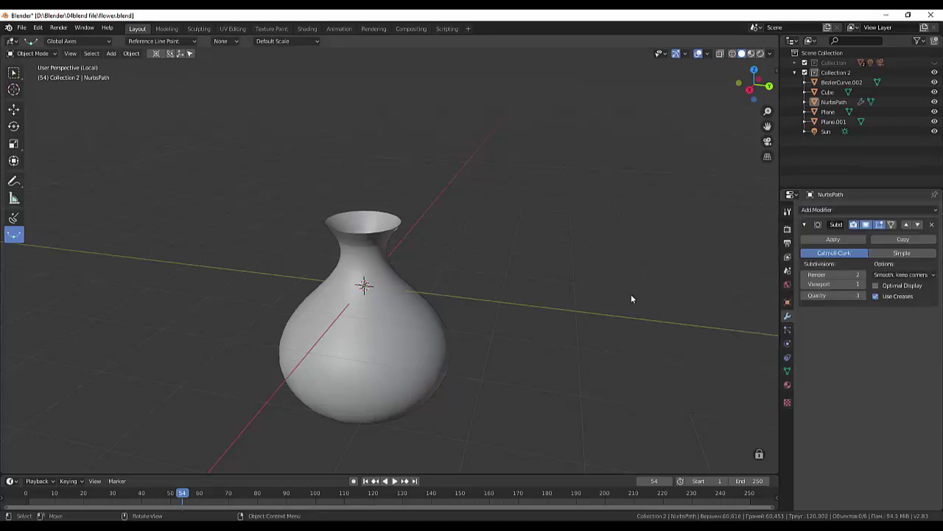
{"action": "mouse_move", "coordinate": [631, 294]}
{"action": "middle_mouse_down"}
{"action": "mouse_move", "coordinate": [623, 331]}
{"action": "mouse_move", "coordinate": [610, 273]}
{"action": "middle_mouse_up"}
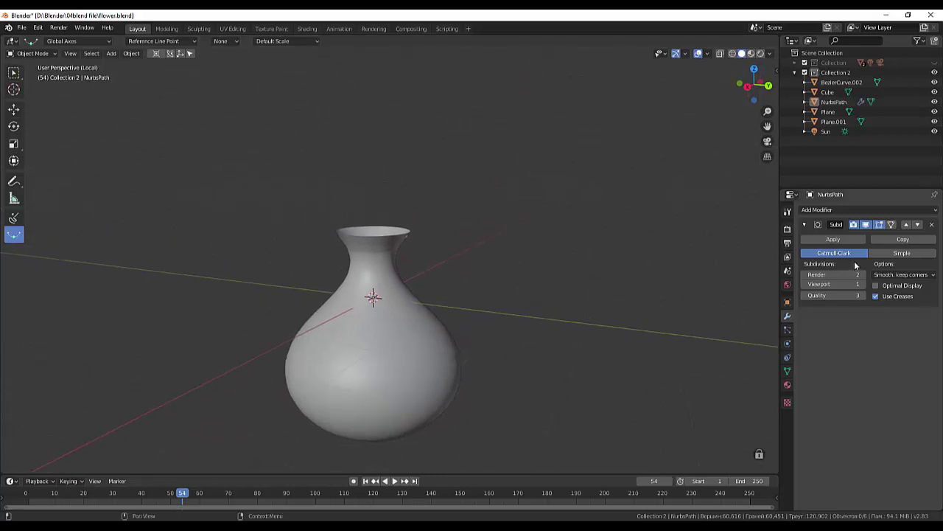
{"action": "left_click", "coordinate": [844, 242]}
- Add a new Solidify modifier with thickness around -0.17 m for a heavier rim
{"action": "left_click", "coordinate": [814, 213]}
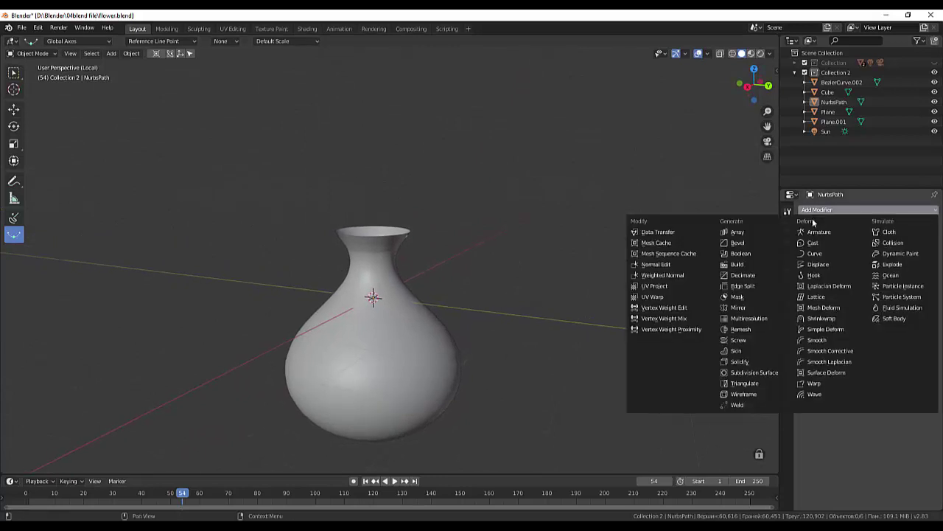
{"action": "left_click", "coordinate": [743, 362]}
{"action": "middle_click_drag", "start_coordinate": [745, 338], "coordinate": [677, 306]}
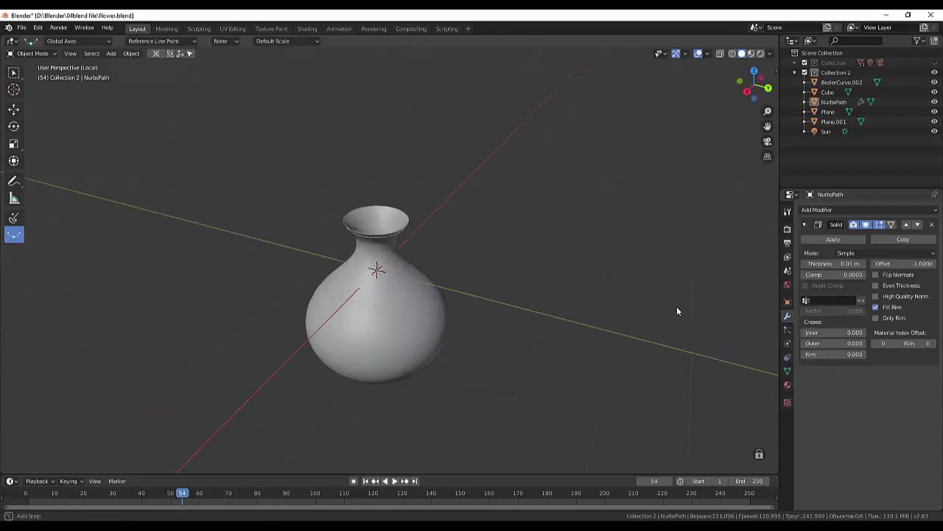
{"action": "scroll", "coordinate": [677, 265], "scroll_direction": "up", "scroll_amount": 1}
{"action": "scroll", "coordinate": [614, 261], "scroll_direction": "up", "scroll_amount": 2}
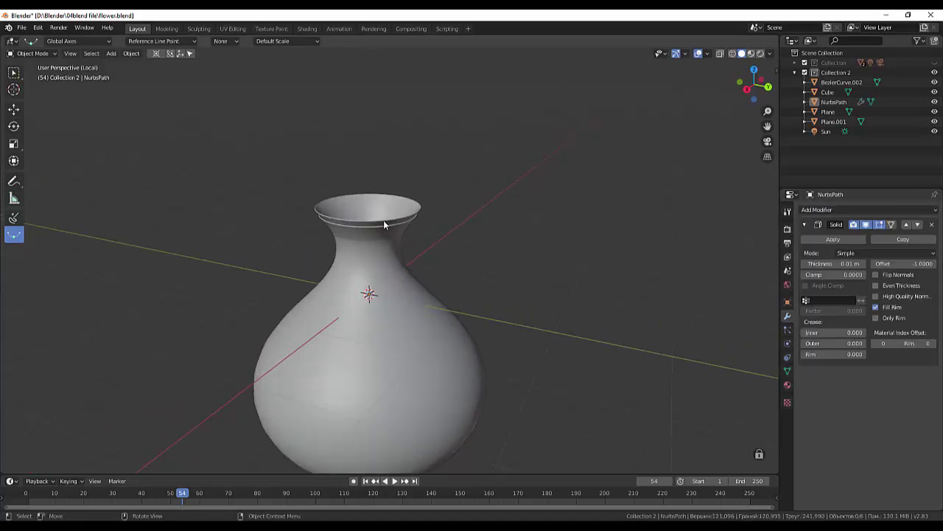
{"action": "mouse_move", "coordinate": [833, 264]}
{"action": "left_mouse_down"}
{"action": "mouse_move", "coordinate": [863, 263]}
{"action": "mouse_move", "coordinate": [824, 263]}
{"action": "left_mouse_up"}
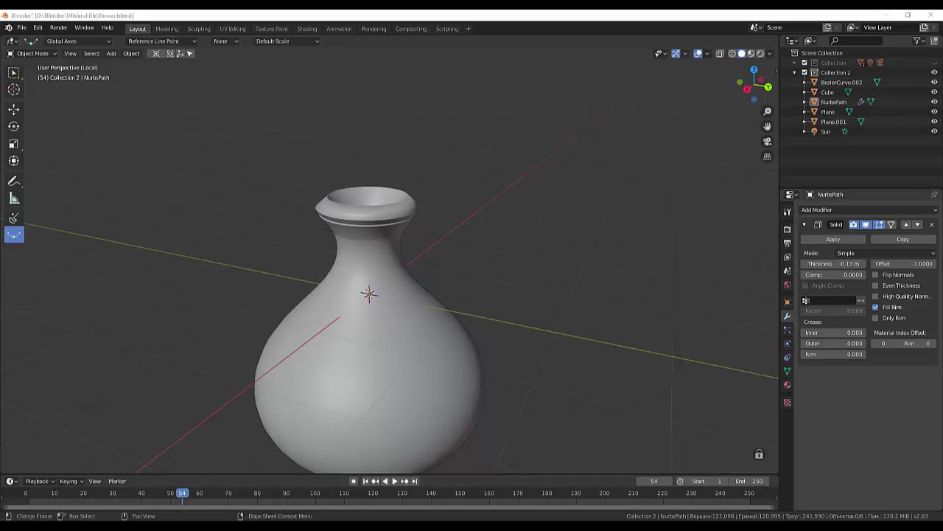